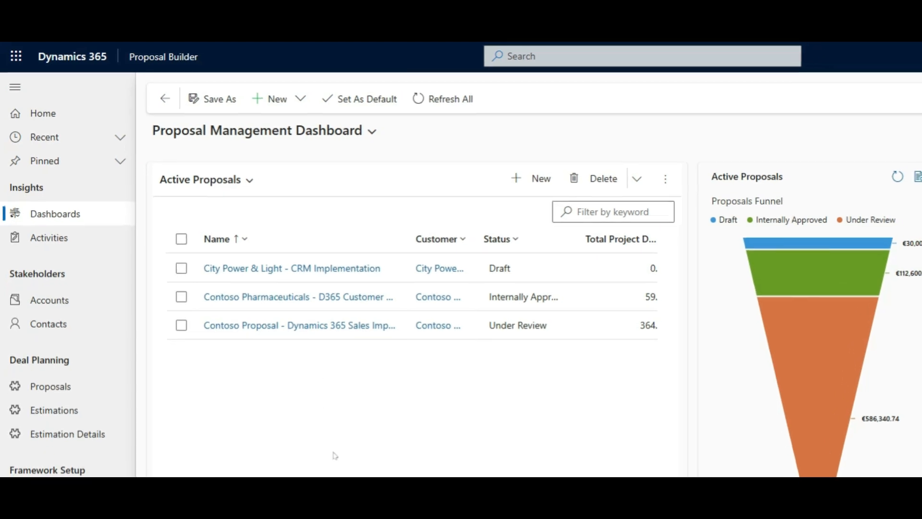
- Look through the available views for the estimations list
drag(333, 473, 381, 475)
drag(274, 353, 246, 353)
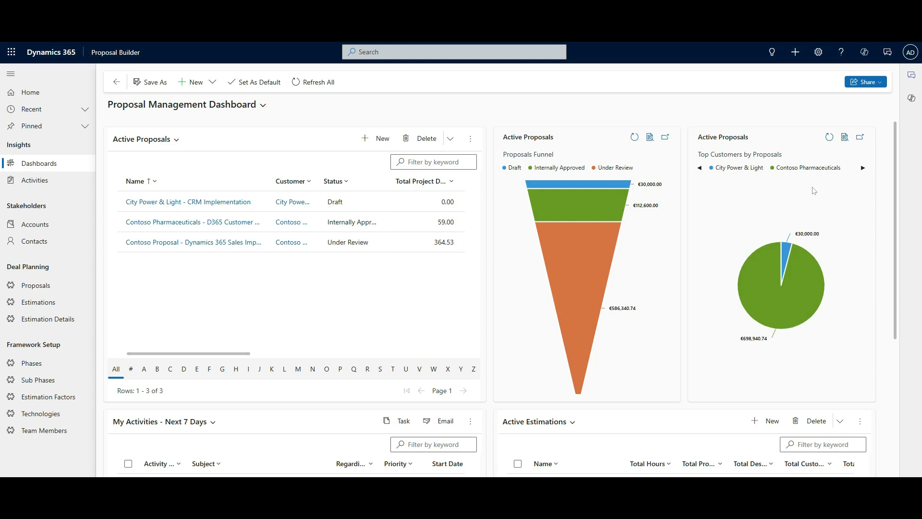
mouse_move(815, 268)
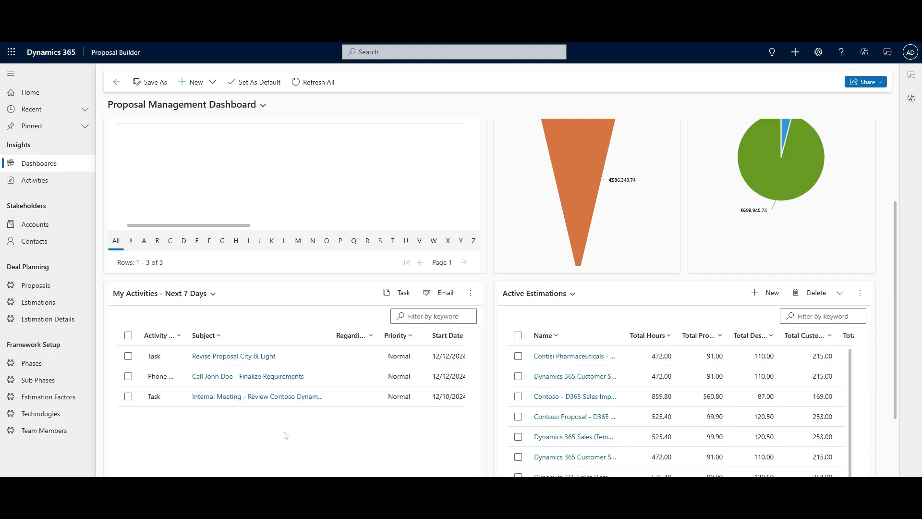
click(631, 330)
click(563, 297)
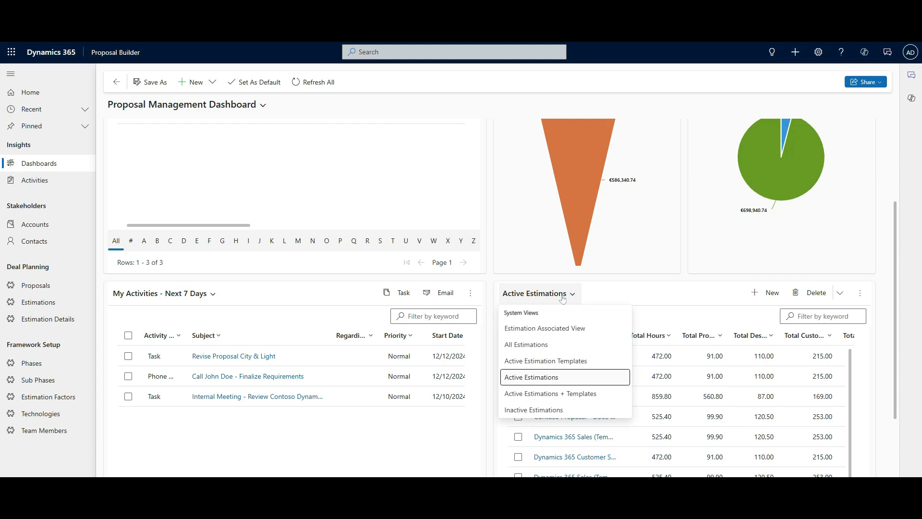
scroll(328, 287, up, 3)
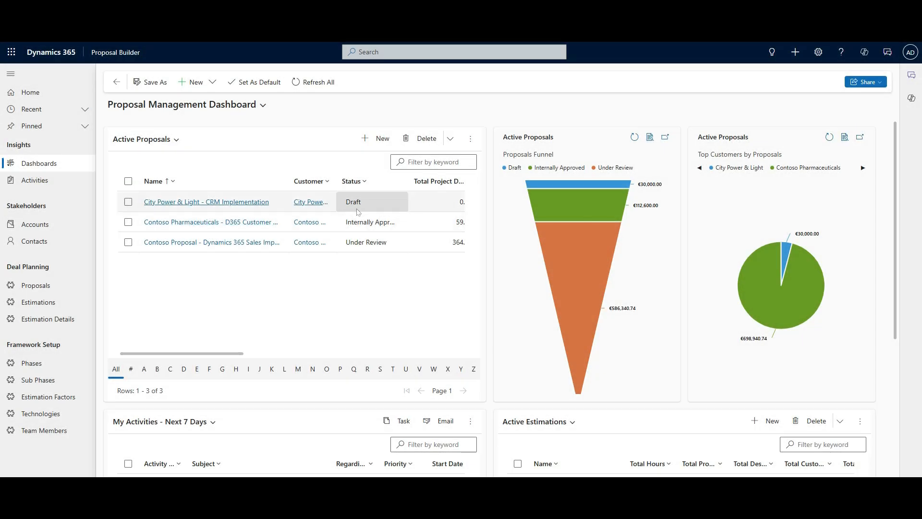
- Open the City Power & Light proposal, keep it Draft, and set the recent contact as primary contact
double_click(391, 203)
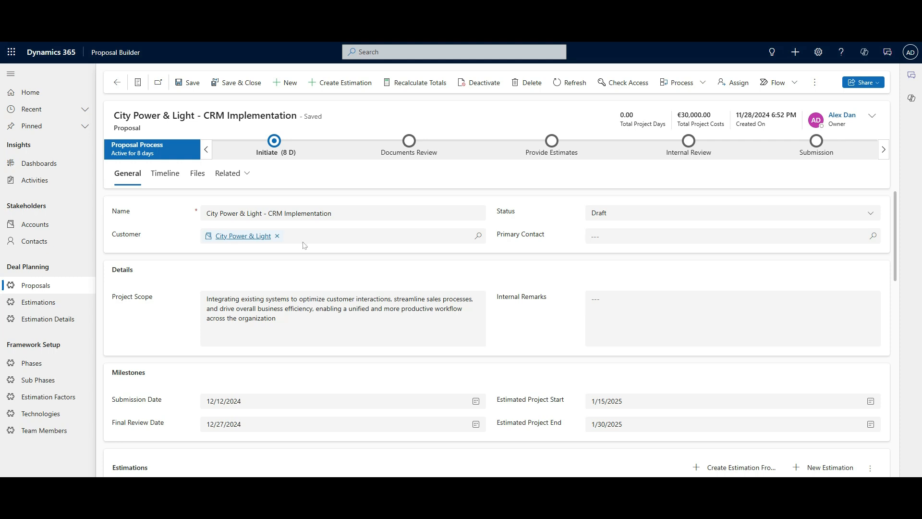
click(611, 214)
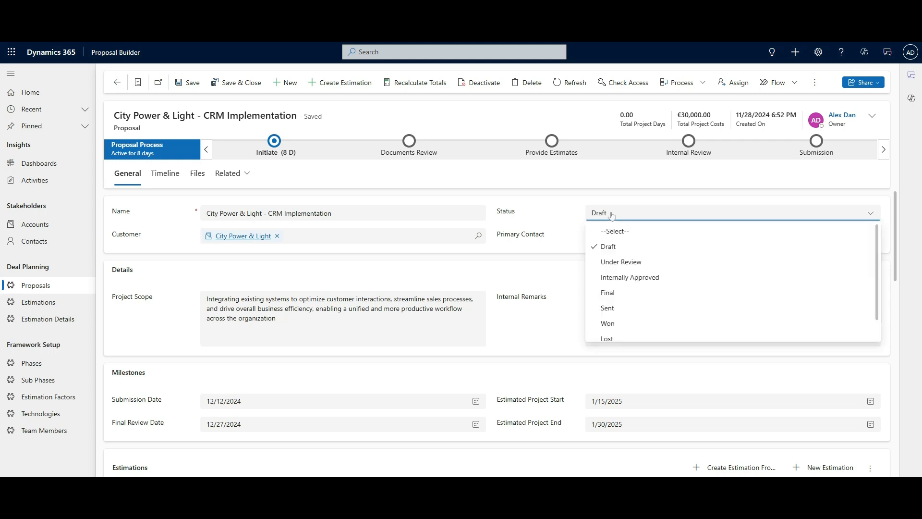
click(612, 215)
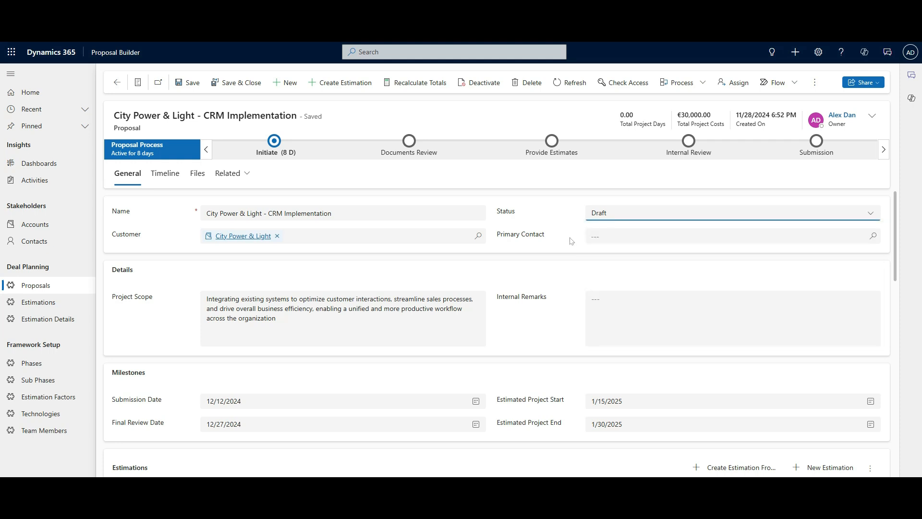
click(603, 237)
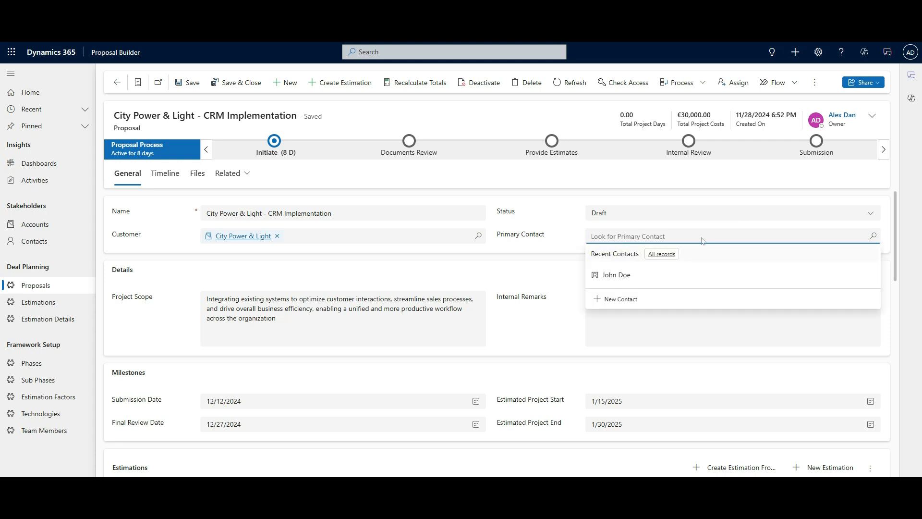
click(631, 276)
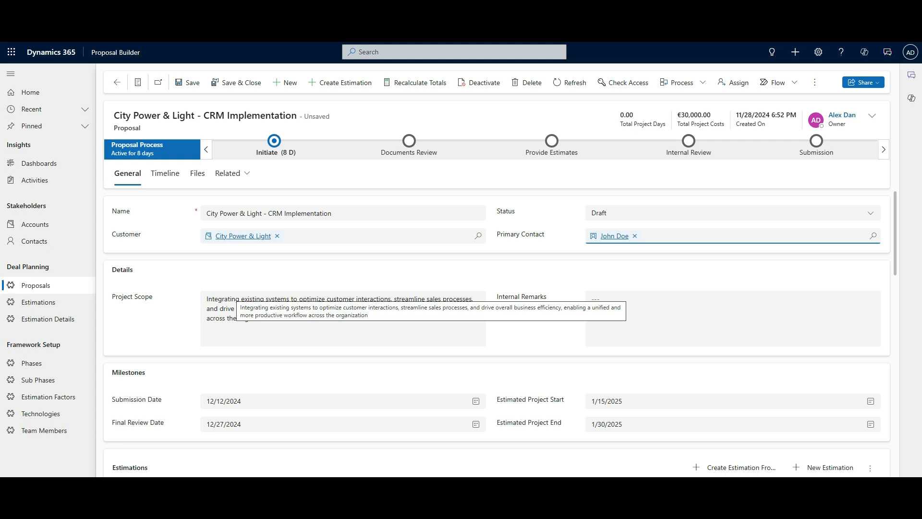
- Move into Internal Remarks so the proposal saves, then scroll down to the empty Estimations list
click(592, 298)
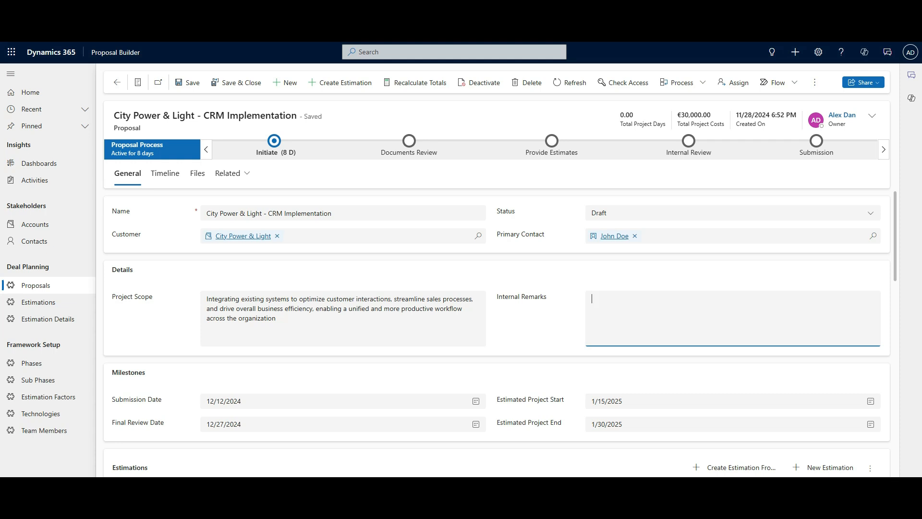
scroll(248, 329, down, 3)
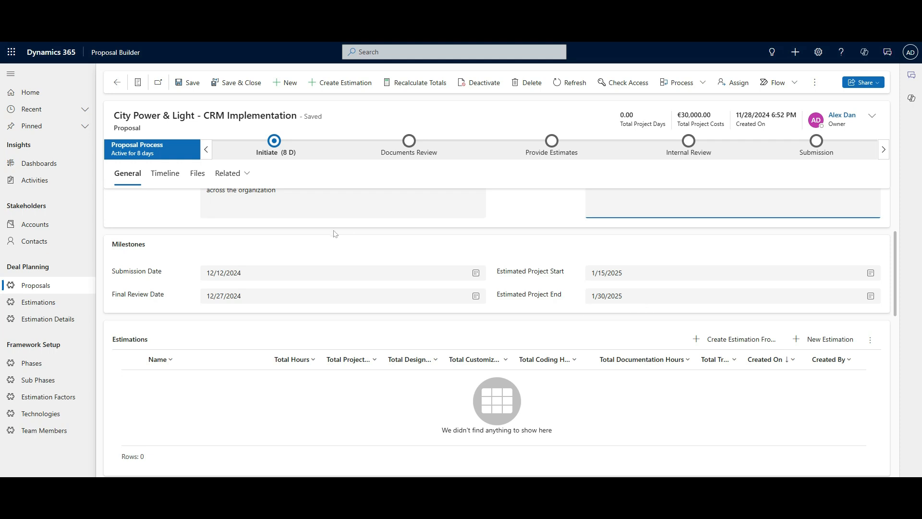
- Advance the proposal past Initiate and Documents Review to Provide Estimates, with Go/No-Go Decision set to Yes
click(280, 154)
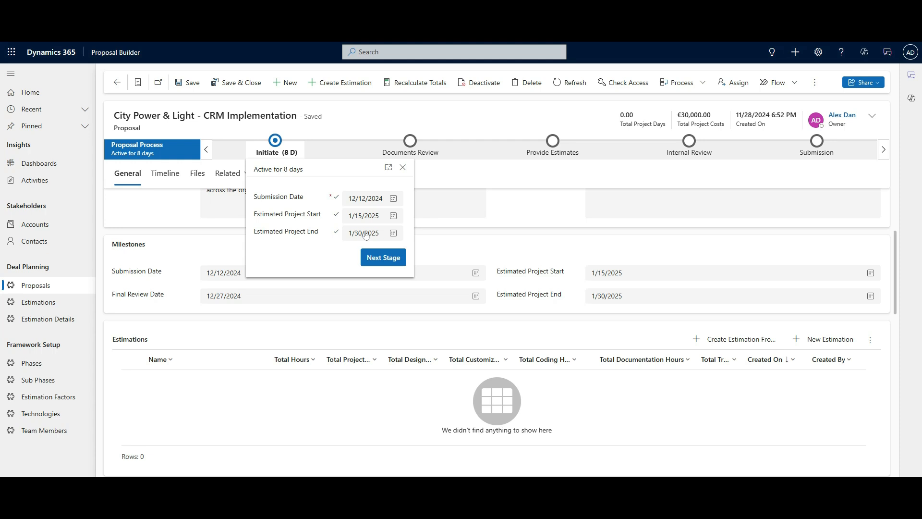
click(397, 258)
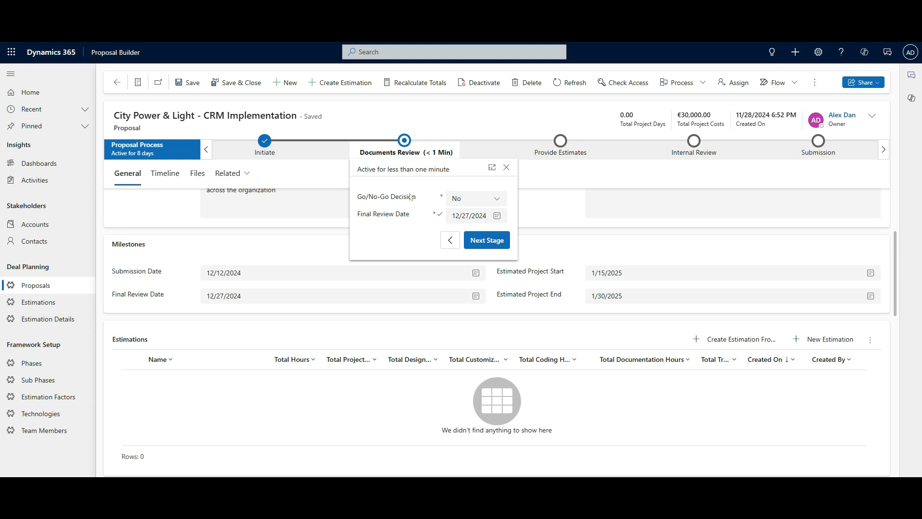
click(466, 201)
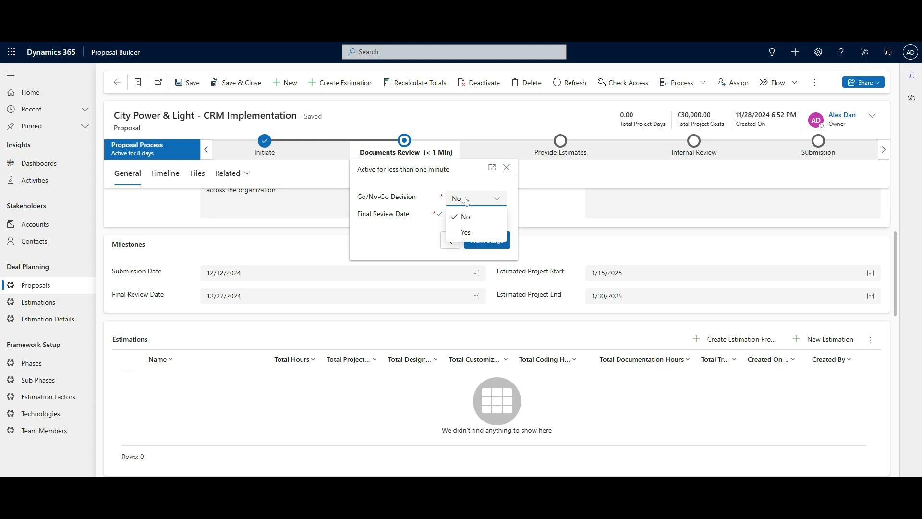
click(471, 234)
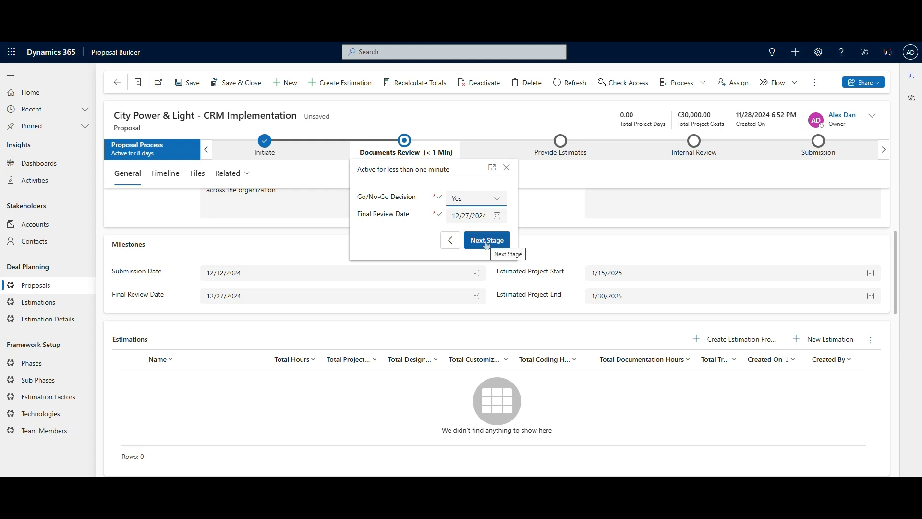
click(486, 244)
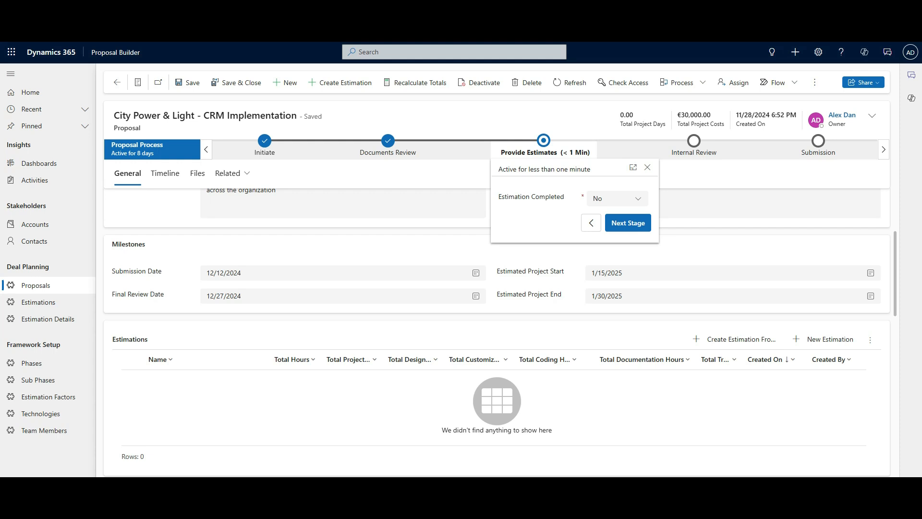
click(627, 342)
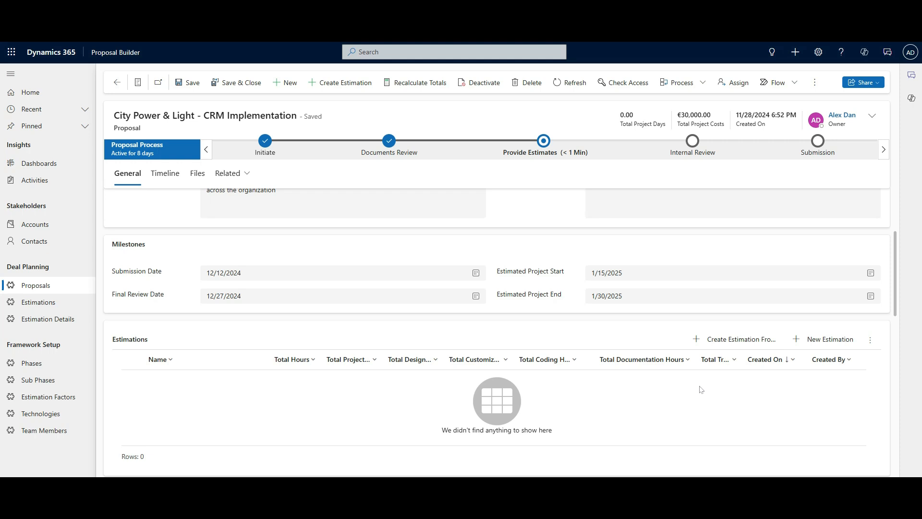
- Start a new estimation and preview Dynamics 365 Sales (Template), totalling 525.40 hours
click(752, 347)
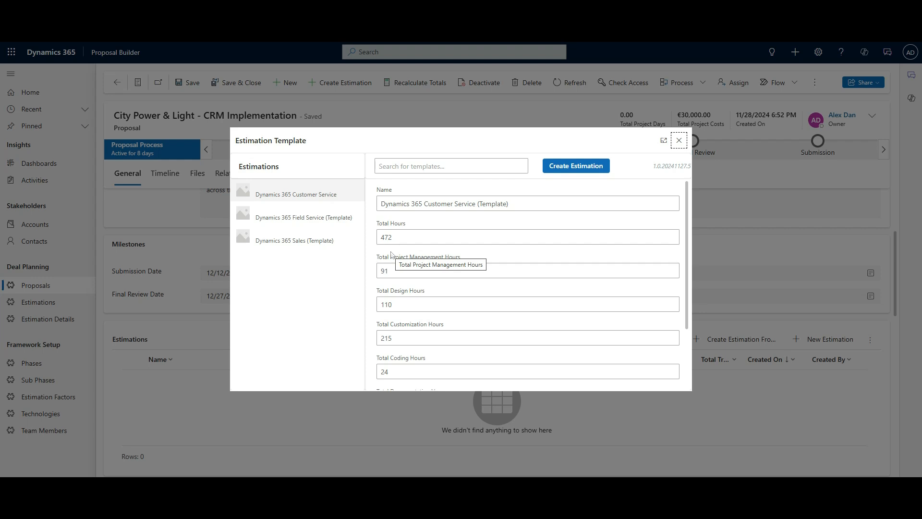
click(321, 241)
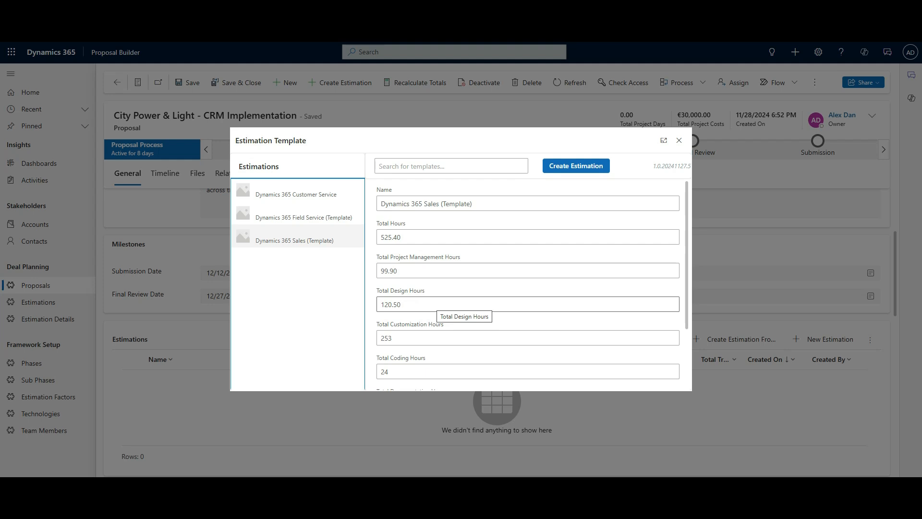
scroll(439, 303, down, 2)
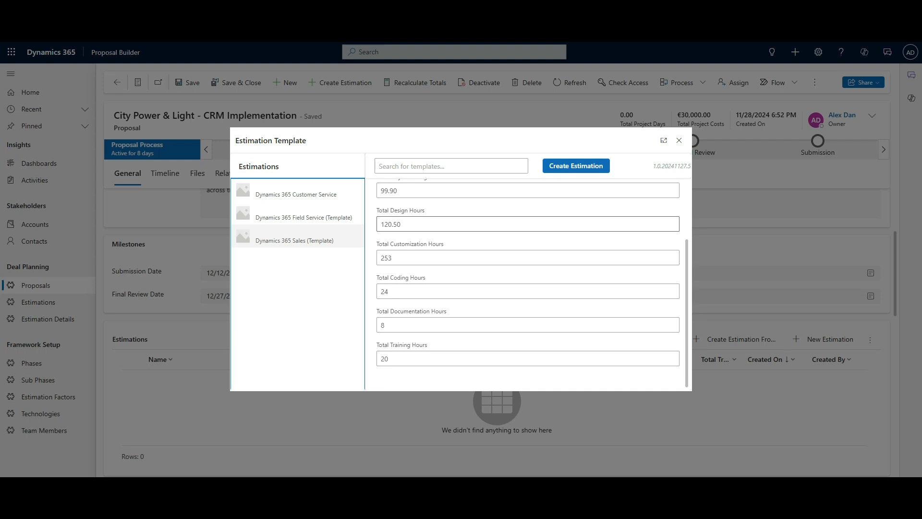
- Create the estimation from the Sales template and refresh the Estimations list to show the new 525.40-hour row
click(584, 168)
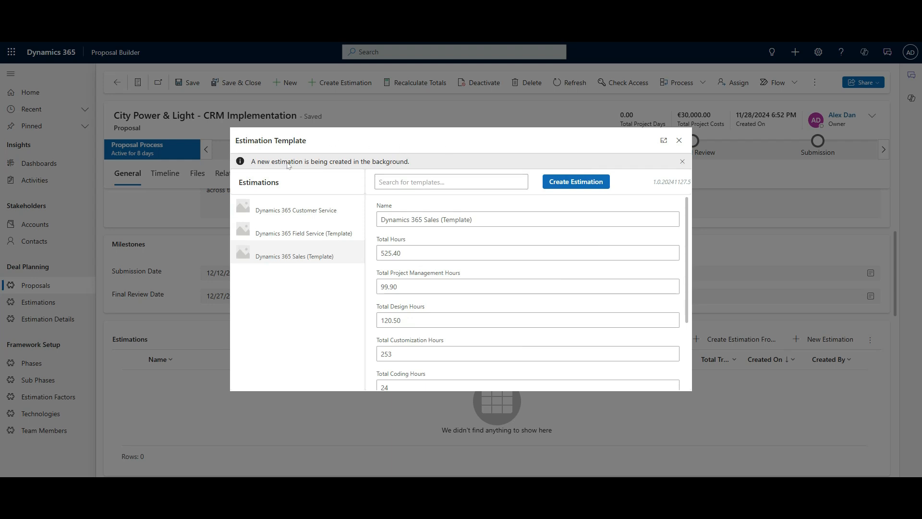
click(678, 141)
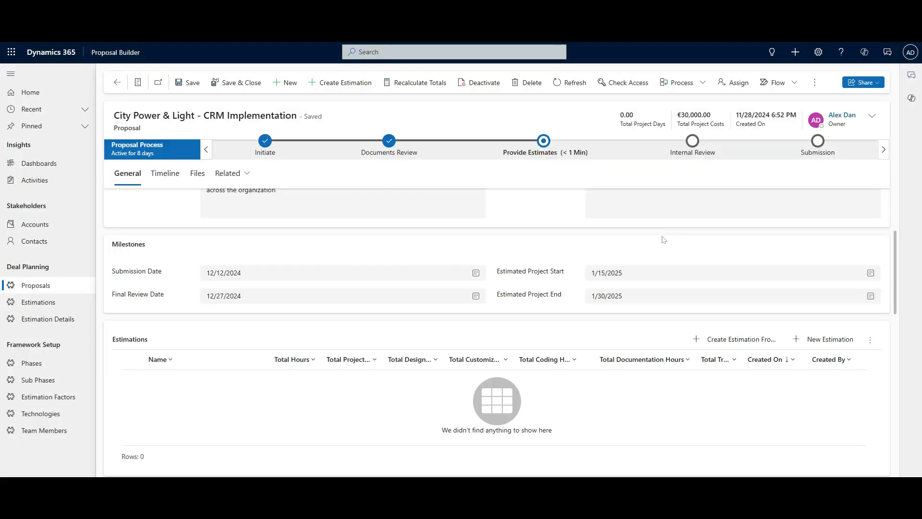
click(870, 342)
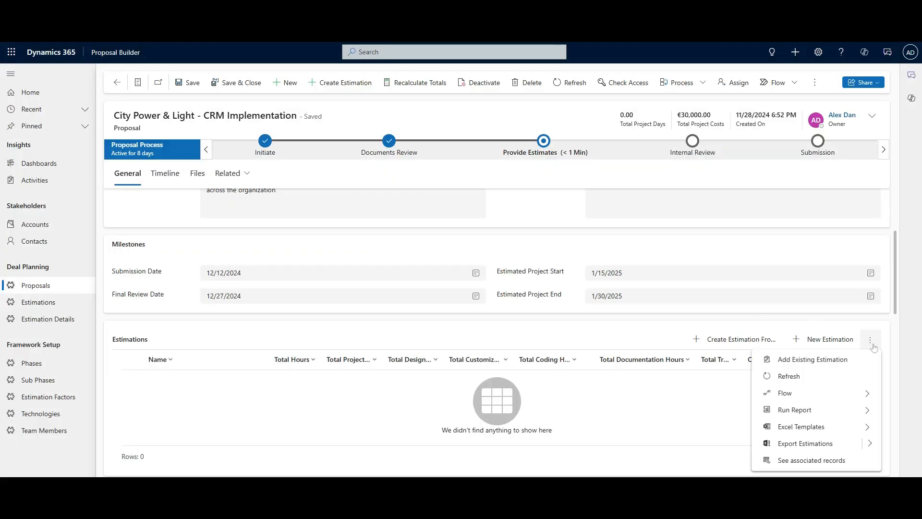
click(816, 376)
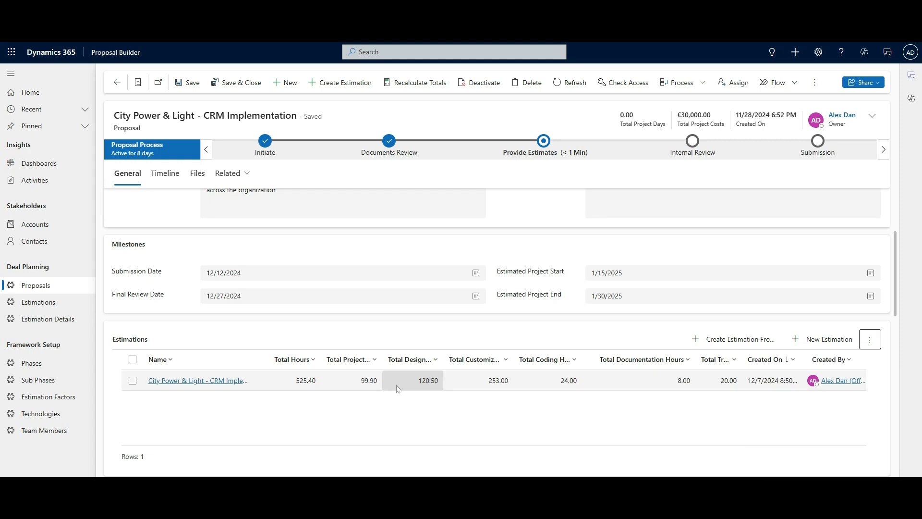
click(288, 380)
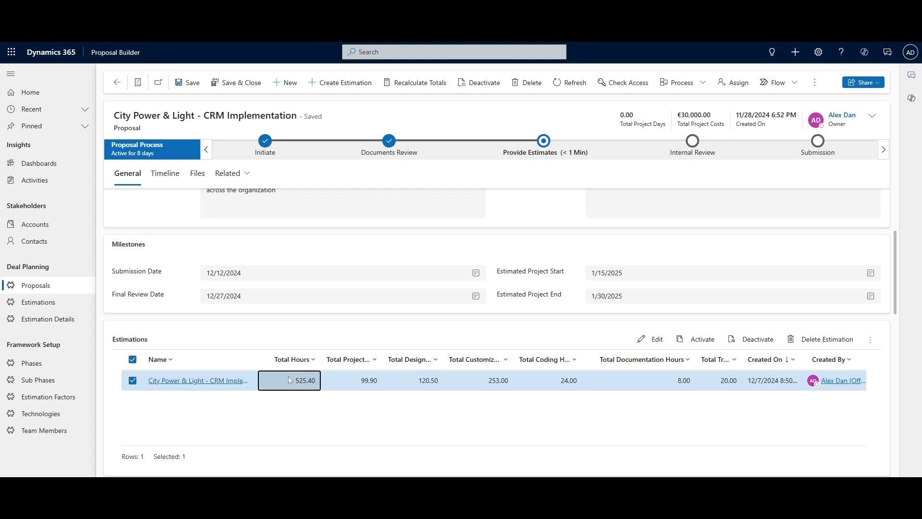
double_click(288, 379)
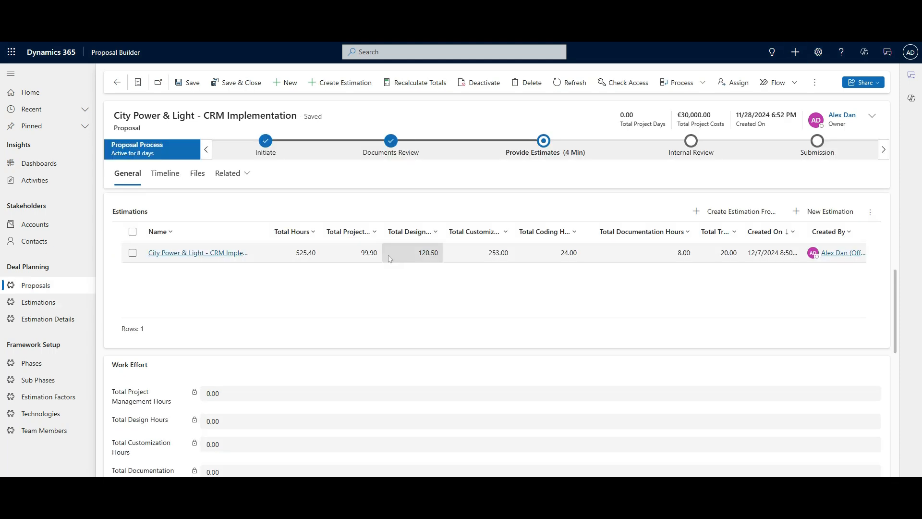
- Open the copied estimation, leave its name and Draft version status unchanged, and view its 35 detail rows
double_click(349, 252)
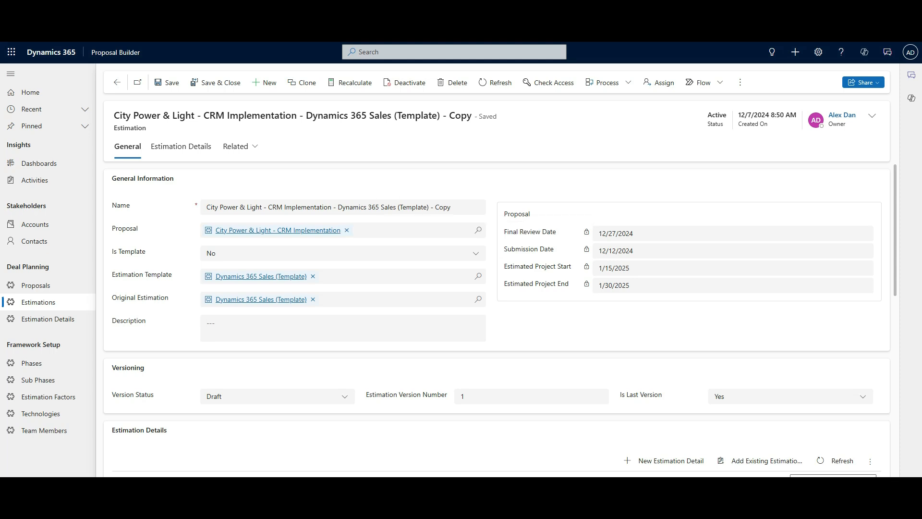
double_click(442, 207)
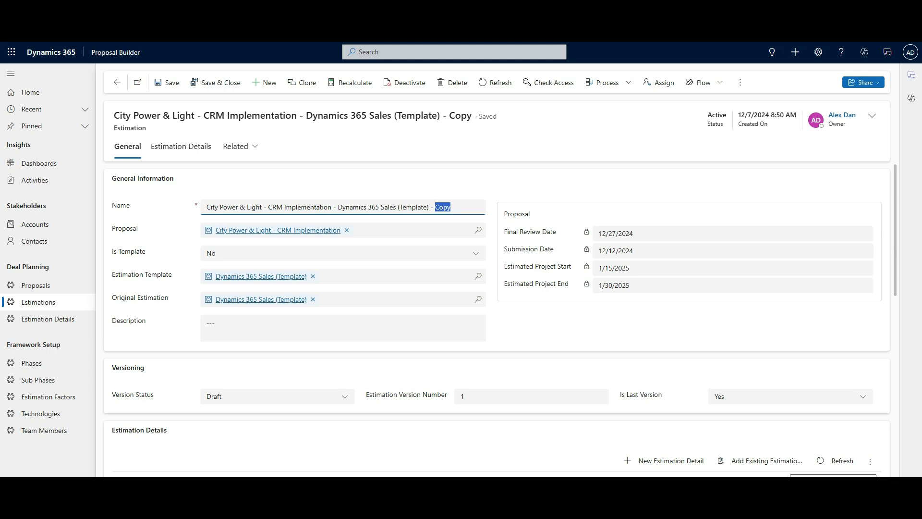
click(451, 207)
scroll(342, 345, down, 3)
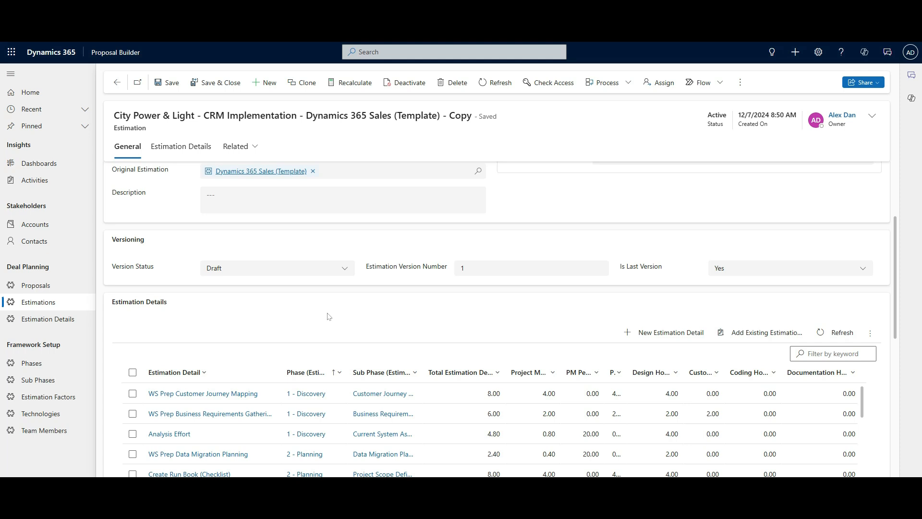
click(329, 273)
click(329, 273)
scroll(377, 309, down, 3)
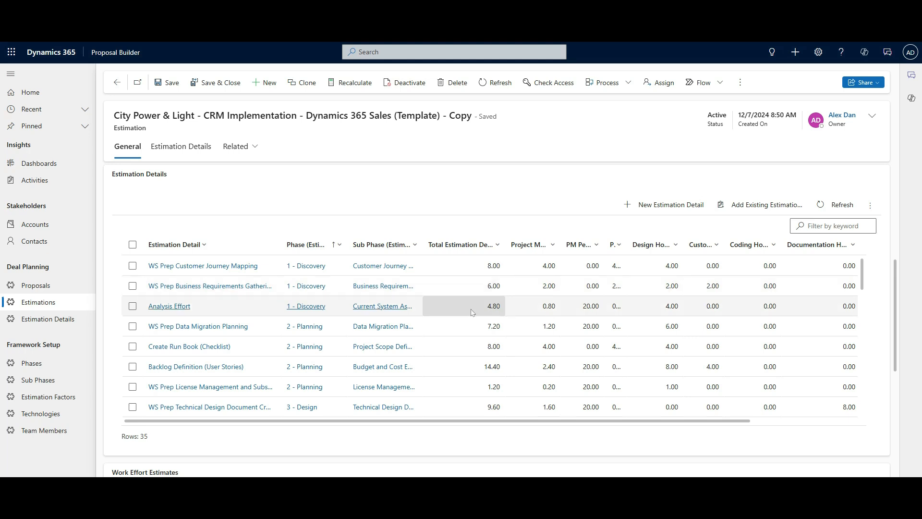
- Open the Analysis Effort detail to see 4.00 design hours, 20% PM and 4.80 total hours
click(471, 308)
double_click(471, 307)
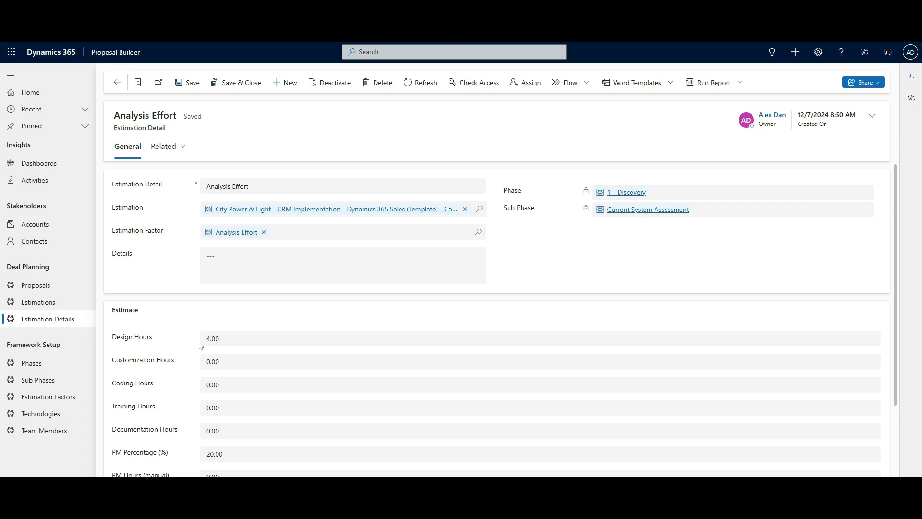
scroll(200, 345, down, 2)
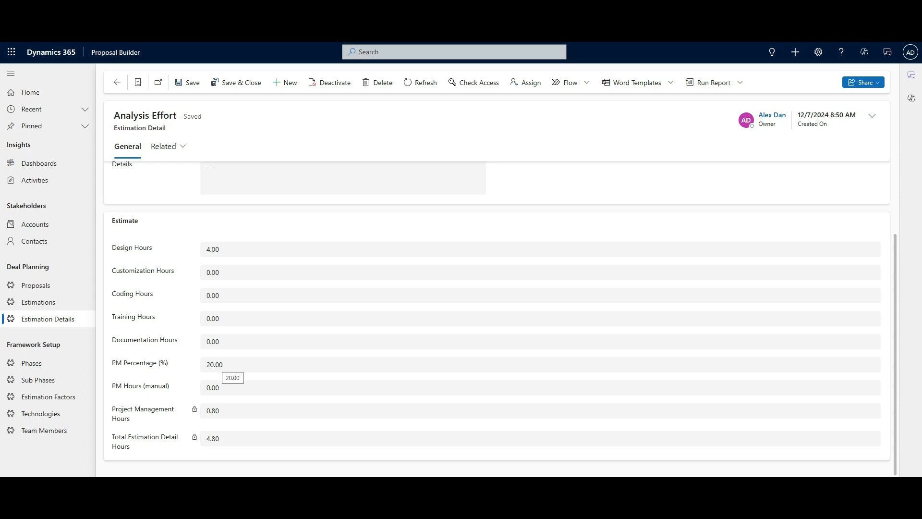
- Set Analysis Effort's PM Percentage to 10 and save, giving 4.40 total hours
click(223, 364)
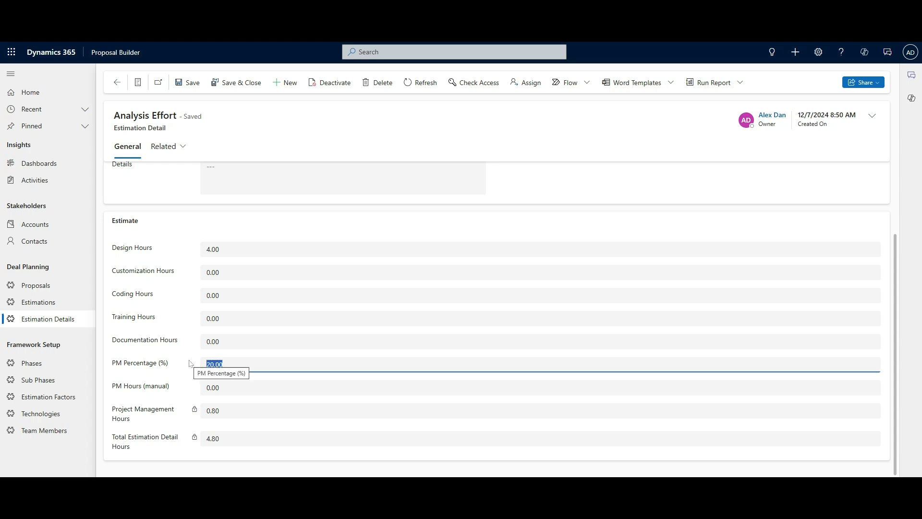
text(10)
click(188, 361)
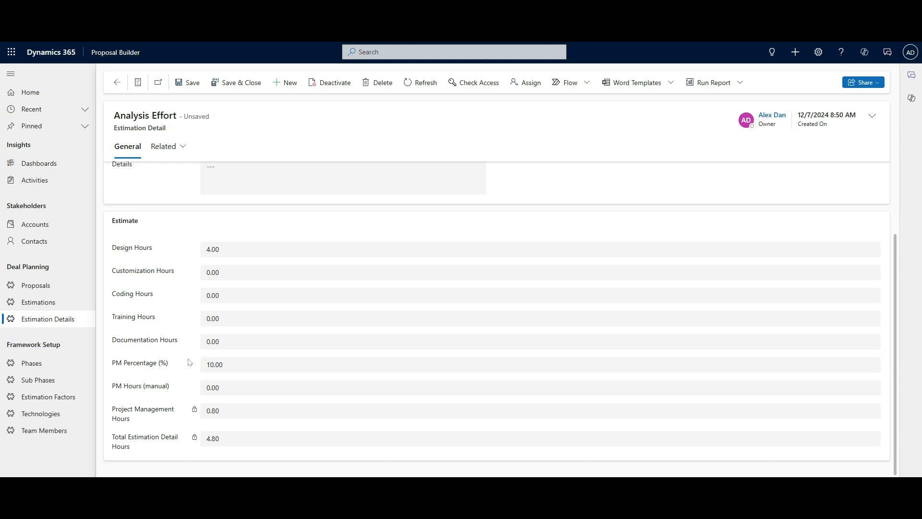
click(189, 83)
- Change the PM Percentage to 0, triggering the 'No Project Management defined' error
click(214, 365)
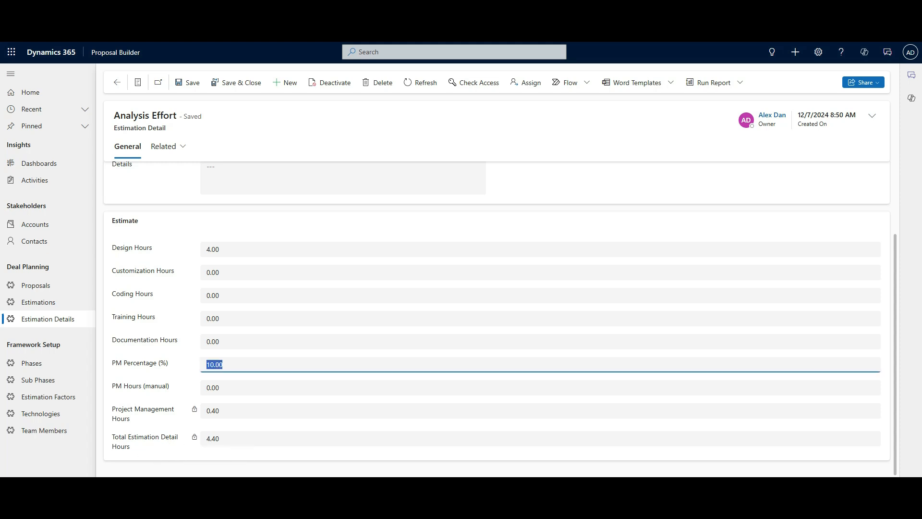
key(BackSpace)
text(0)
click(181, 376)
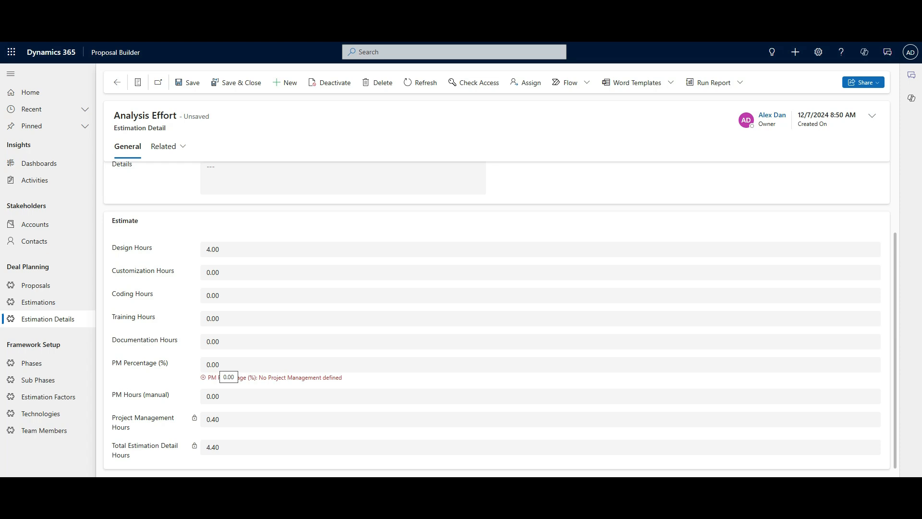
- Enter 3 manual PM hours on Analysis Effort and save, bringing its total to 7.00 hours
drag(224, 396, 202, 397)
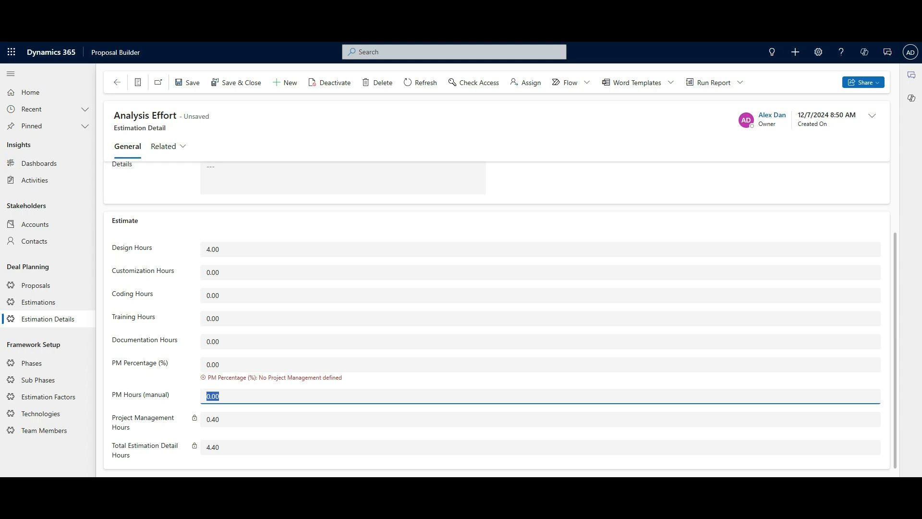
text(3)
click(193, 396)
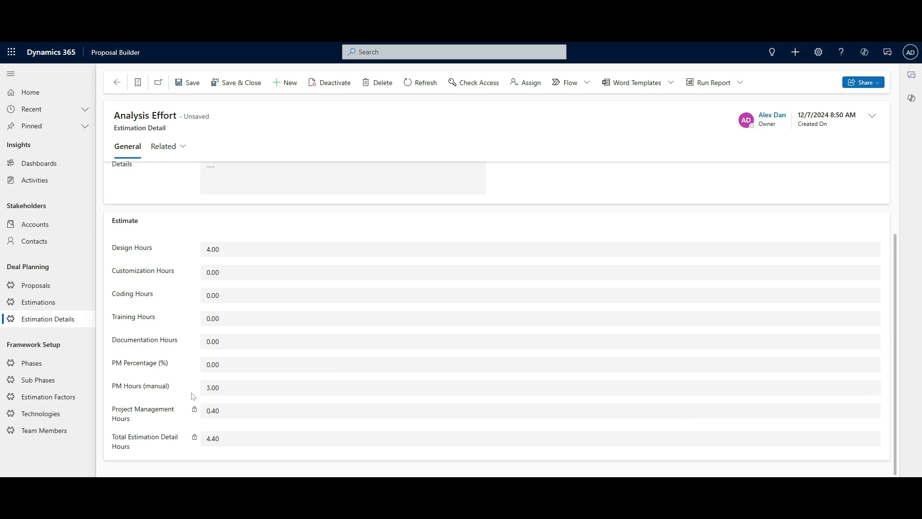
click(188, 83)
scroll(164, 455, up, 2)
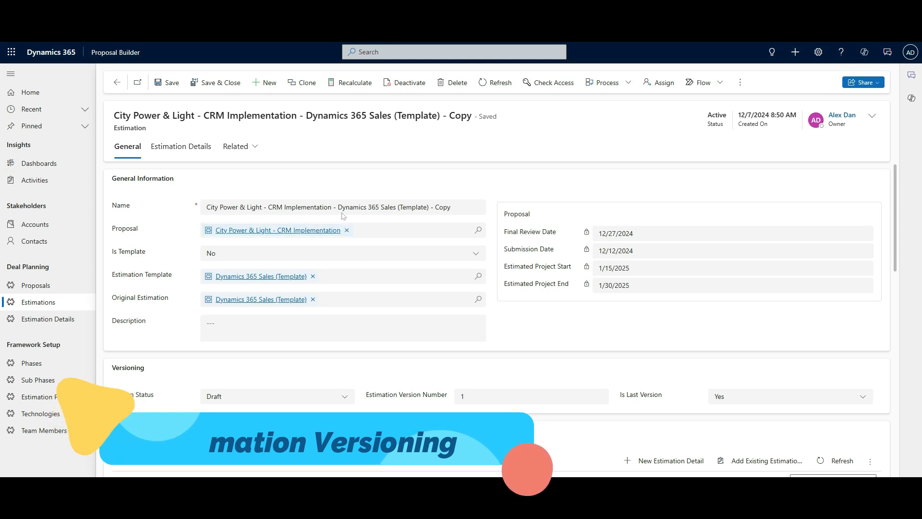
- Rename the estimation to 'City Power & Light - CRM Implementation - Version 1' and save it
drag(338, 207, 451, 207)
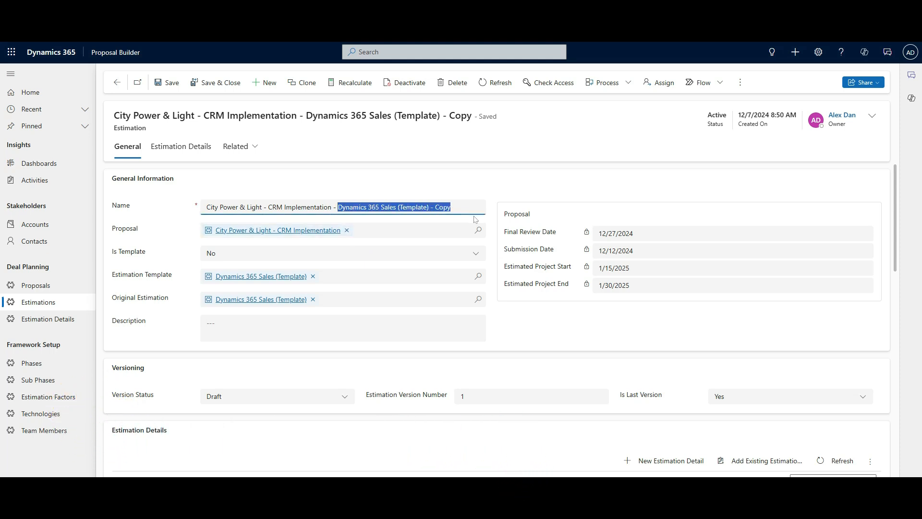
key(BackSpace)
text(Version 1)
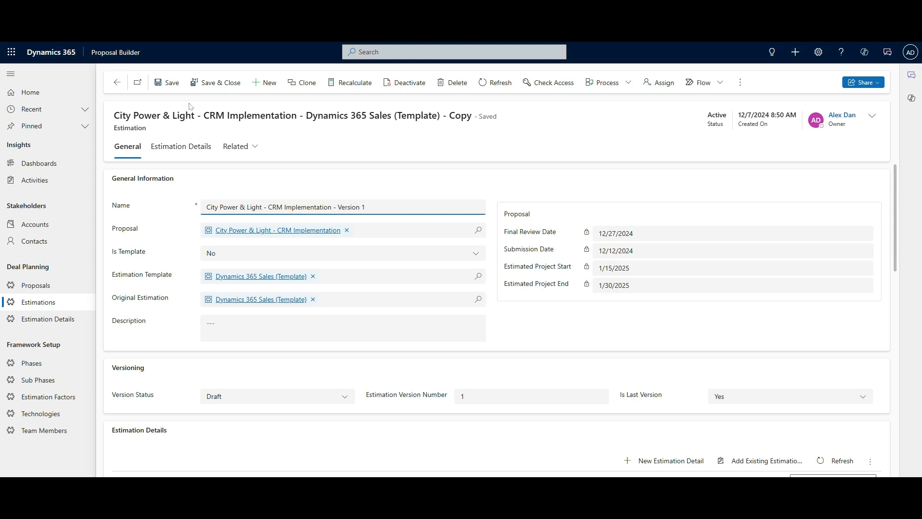
click(168, 83)
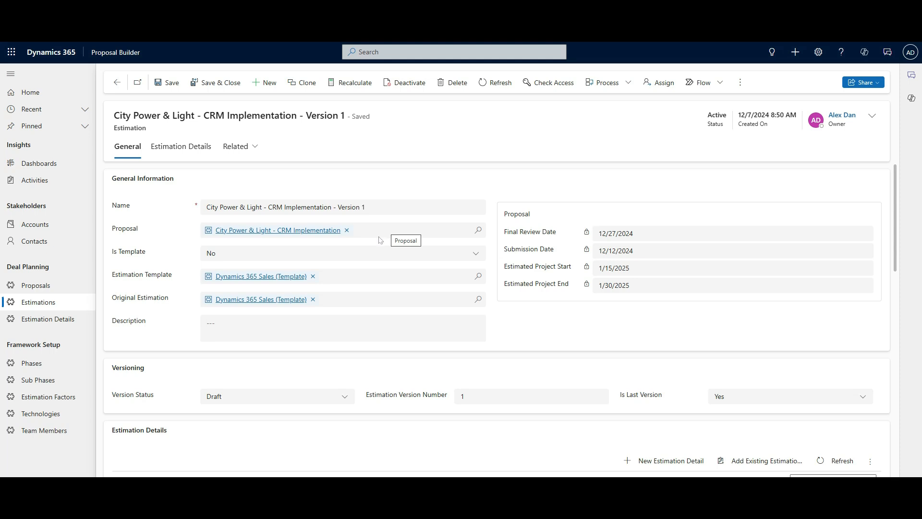
- Clone the Version 1 estimation into a new version and go back to the parent proposal
click(307, 89)
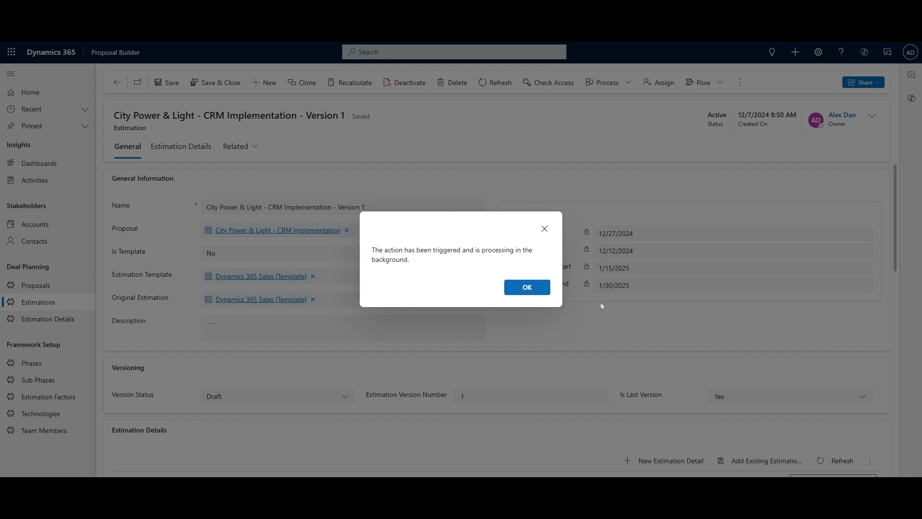
click(527, 287)
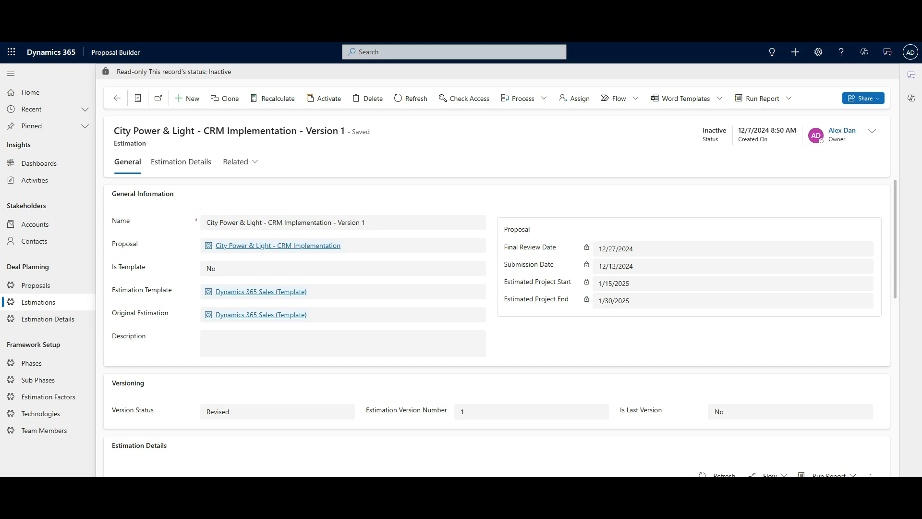
click(314, 250)
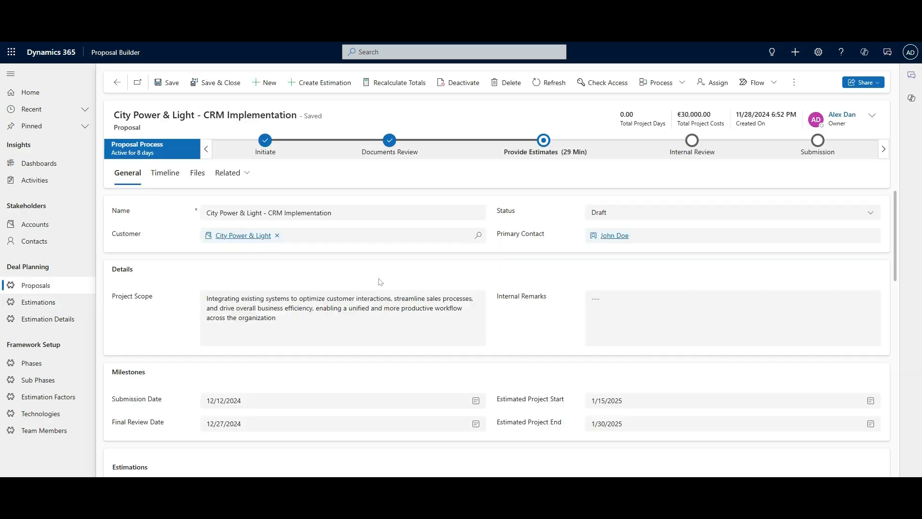
- Widen the Estimations Name column and open the Version 2 estimation
scroll(373, 304, down, 3)
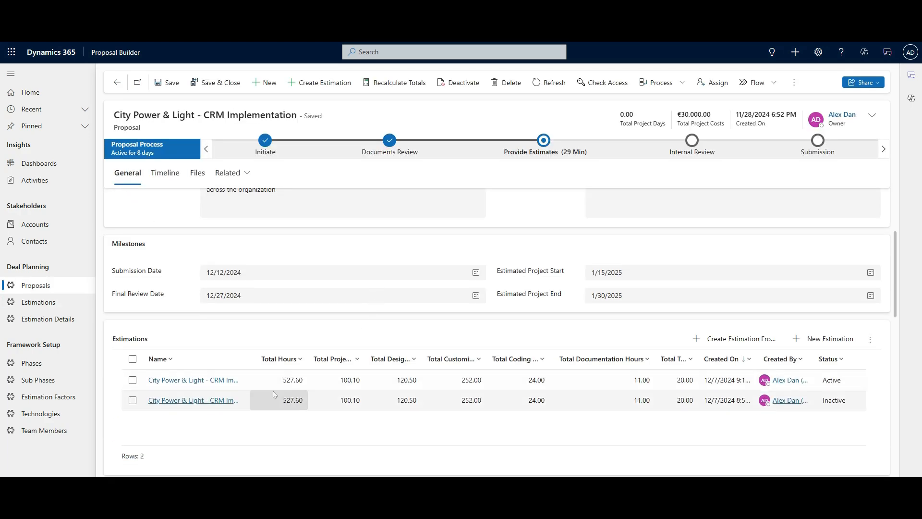
drag(247, 362, 334, 362)
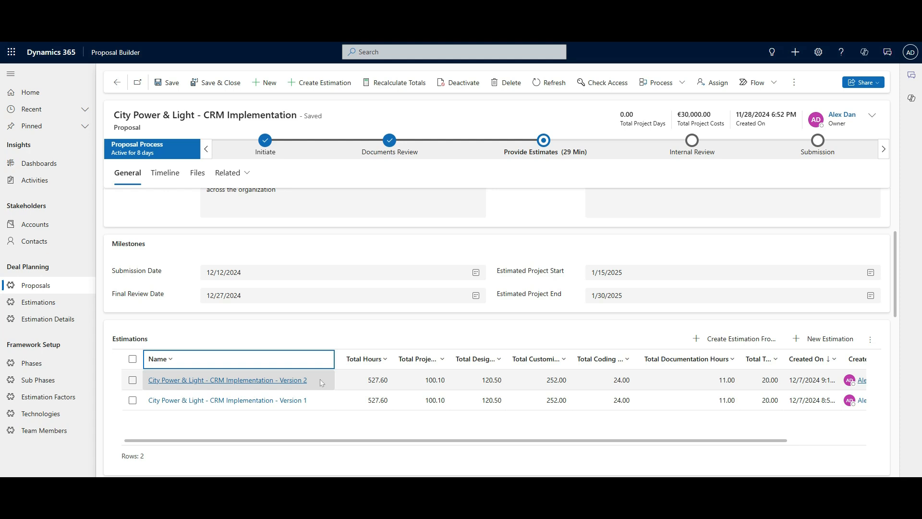
double_click(349, 385)
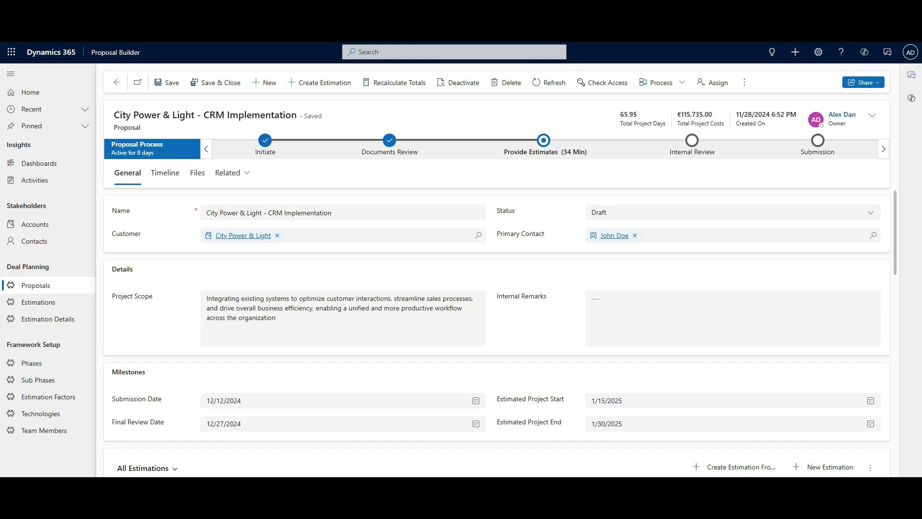
- Widen the All Estimations Name column to show the full Version 2 and Version 1 names
scroll(287, 391, down, 3)
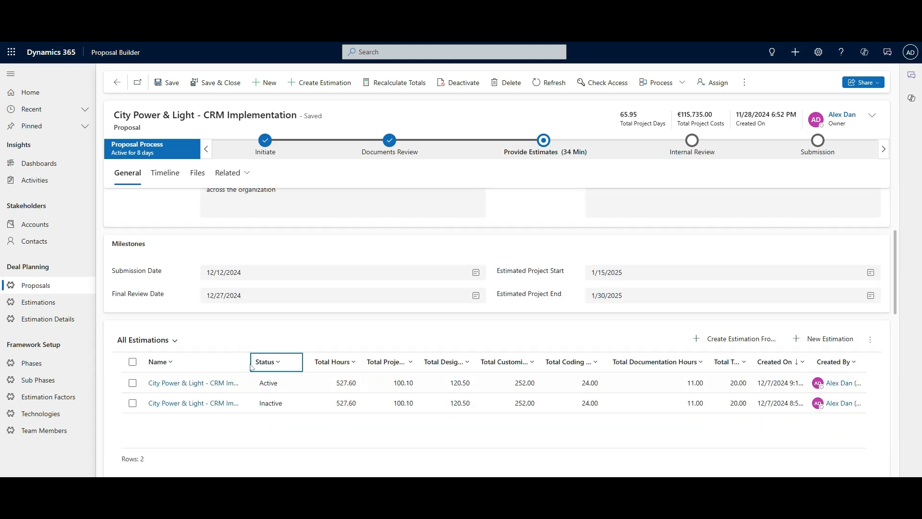
drag(249, 363, 314, 363)
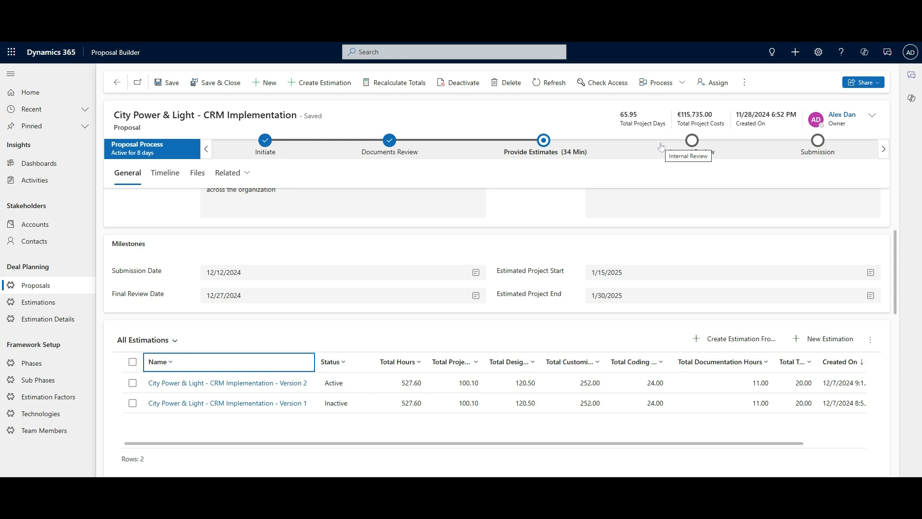
scroll(418, 347, down, 5)
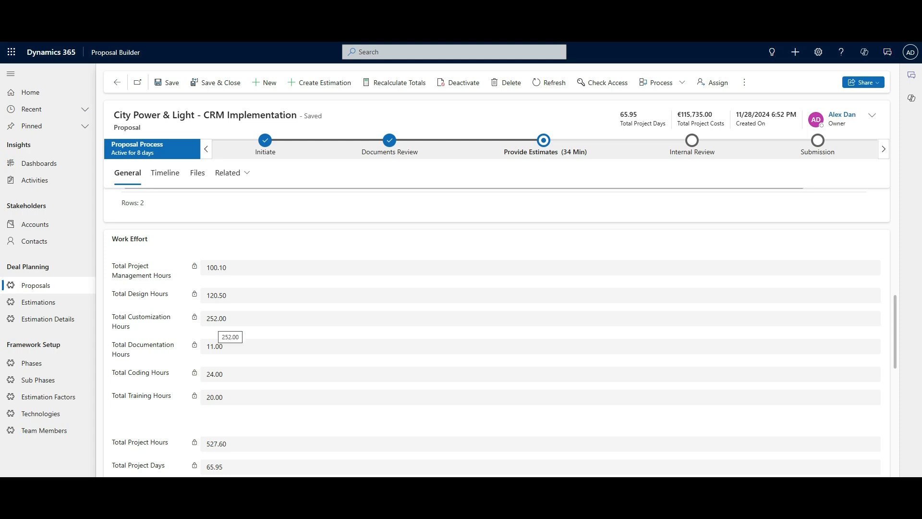
scroll(163, 377, down, 3)
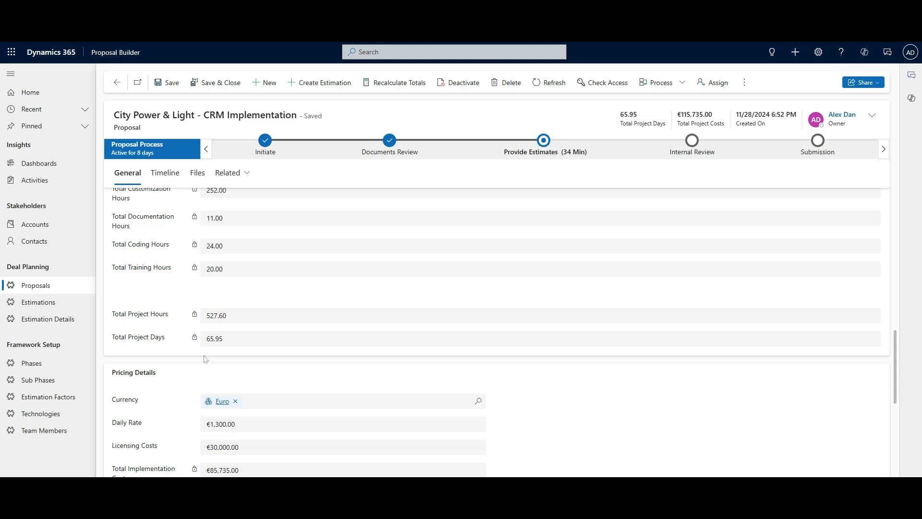
scroll(201, 349, up, 3)
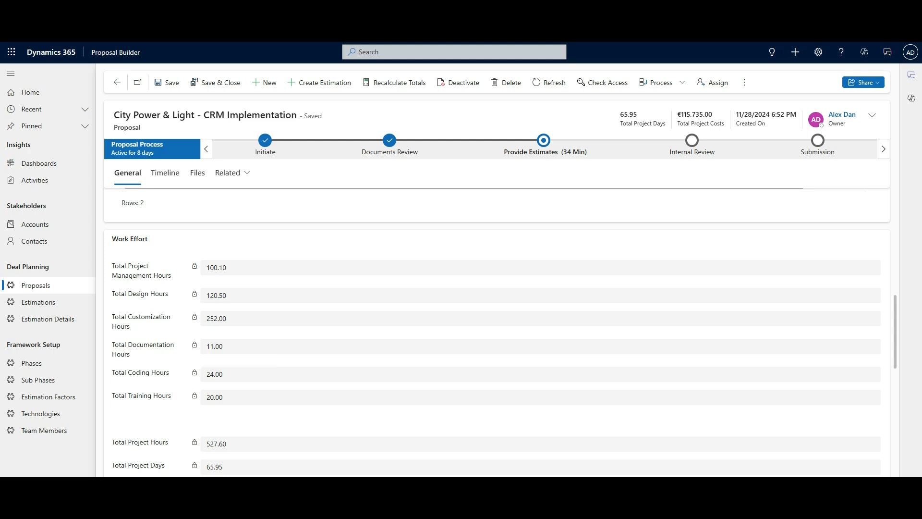
scroll(244, 373, down, 3)
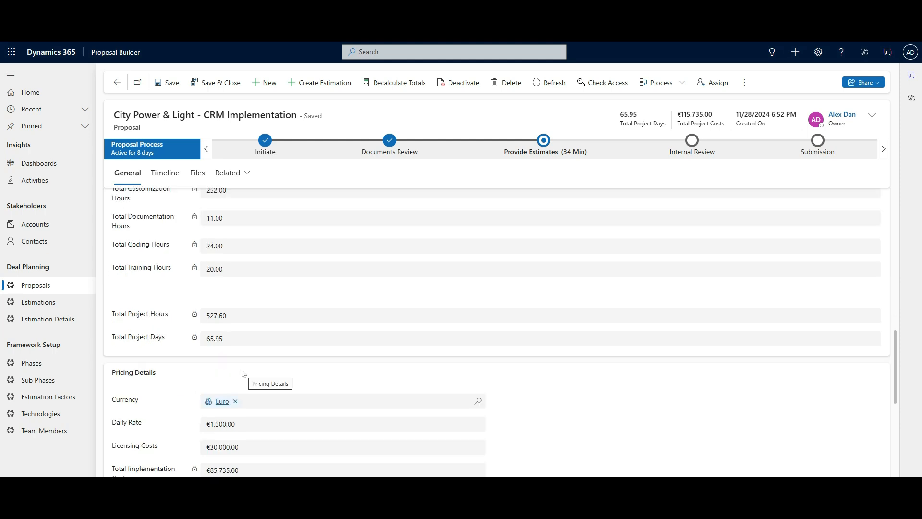
scroll(243, 374, down, 3)
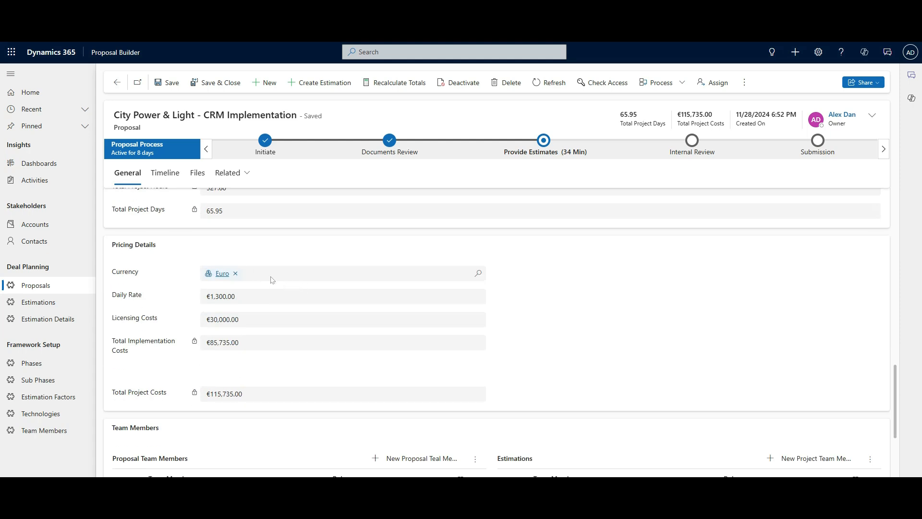
click(479, 274)
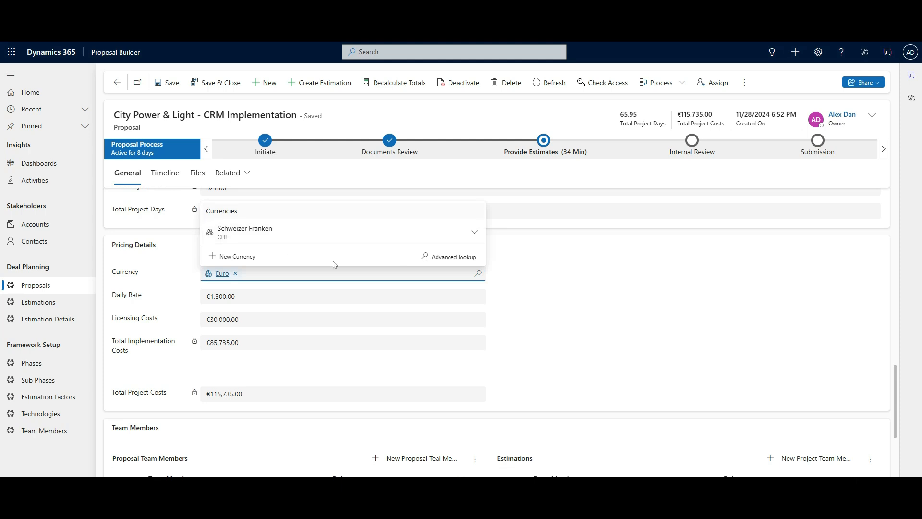
click(493, 294)
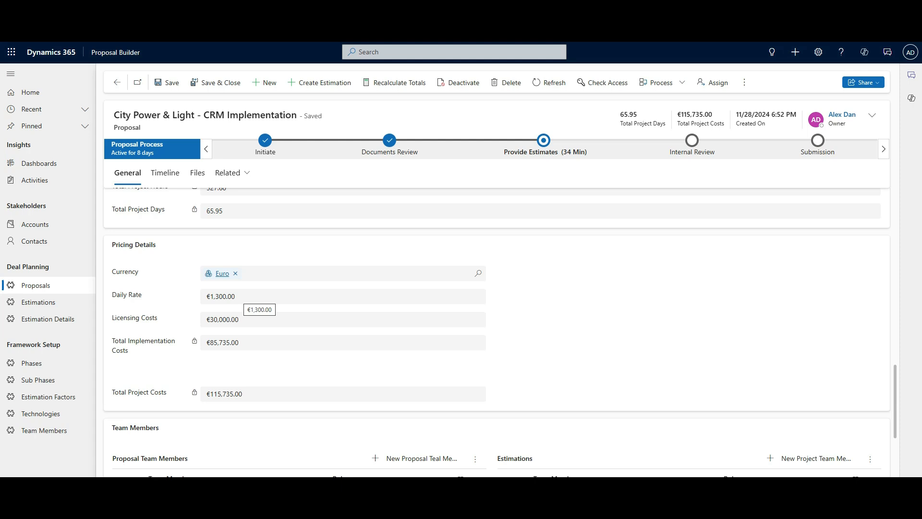
- Change the proposal's Daily Rate to 1200 and save the proposal
click(198, 297)
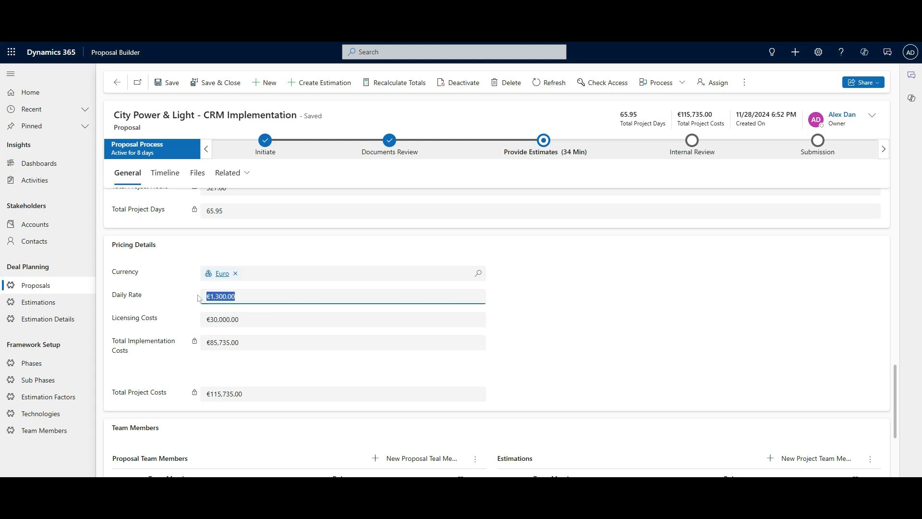
text(1200)
click(518, 347)
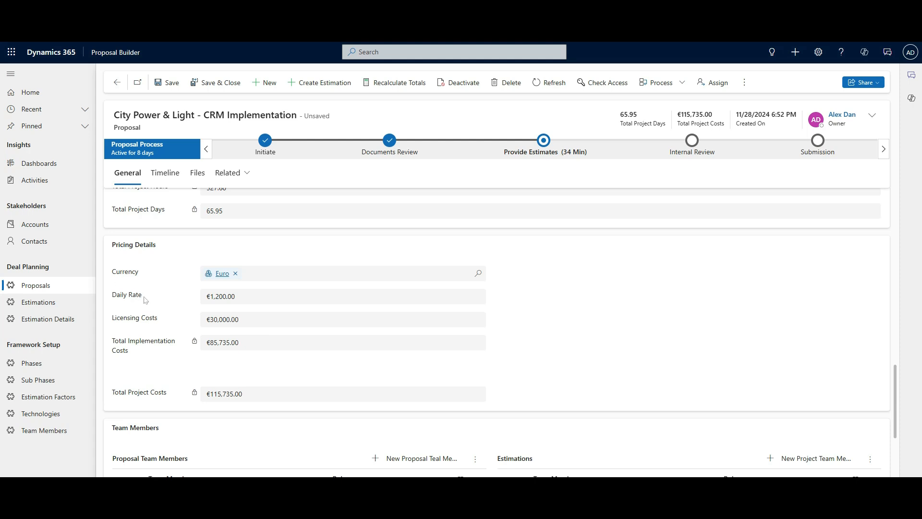
scroll(146, 300, up, 2)
scroll(147, 300, up, 1)
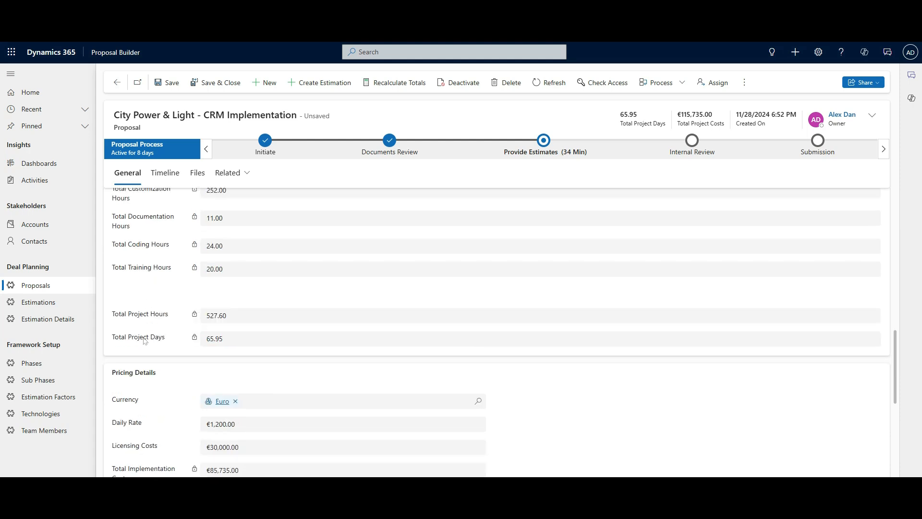
scroll(138, 344, down, 2)
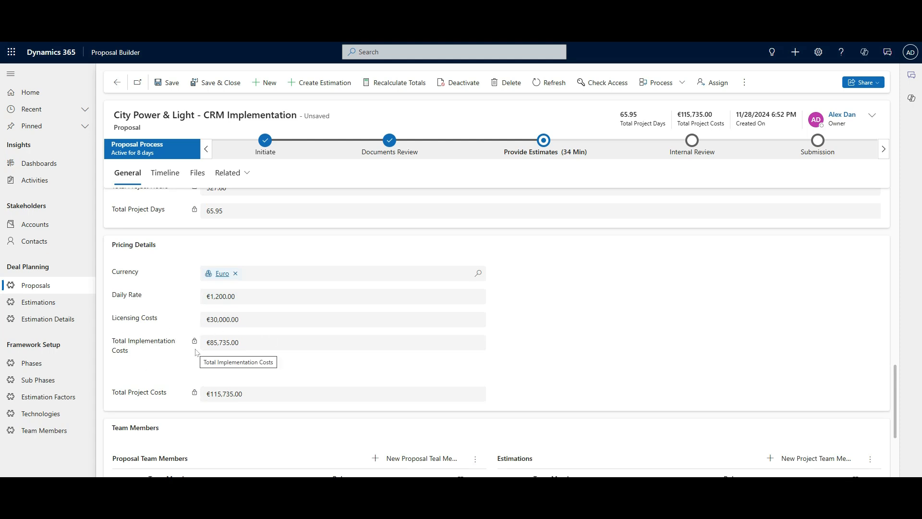
click(169, 83)
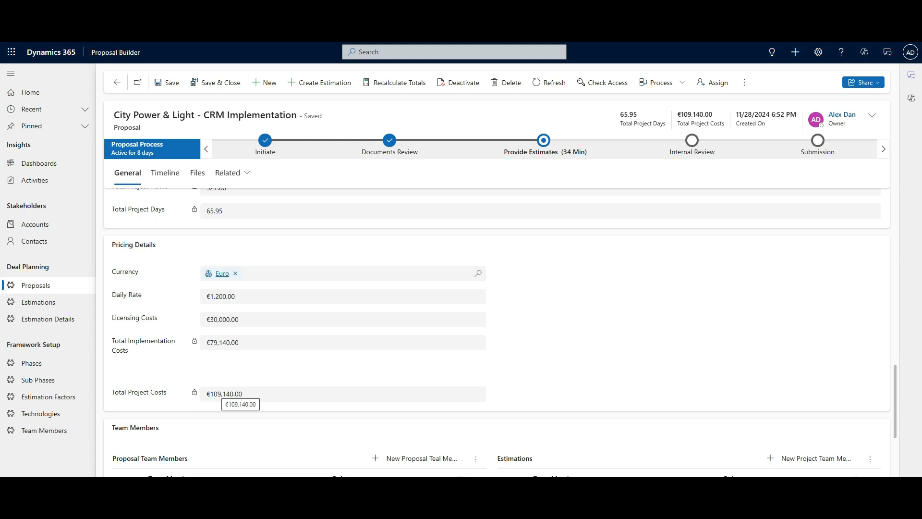
scroll(534, 383, up, 1)
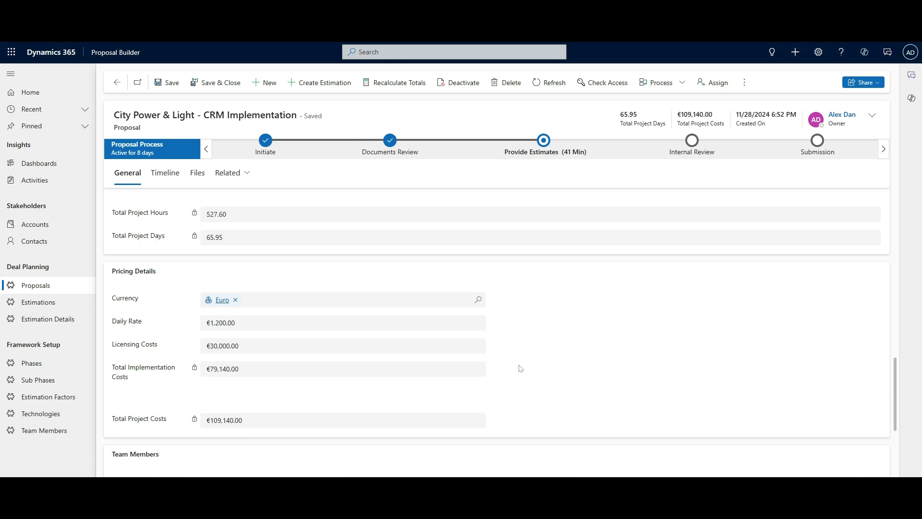
- Add the second listed team member to the proposal with the Solution Architect role
scroll(516, 367, down, 3)
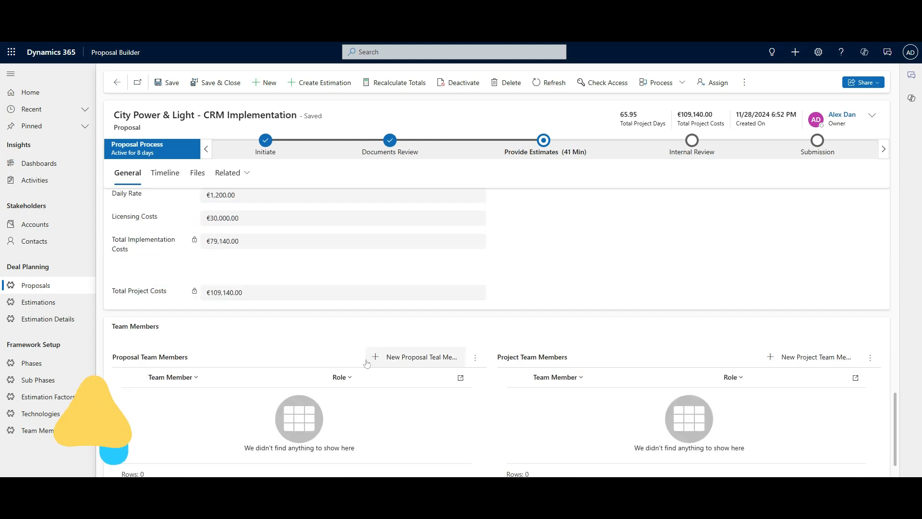
click(417, 357)
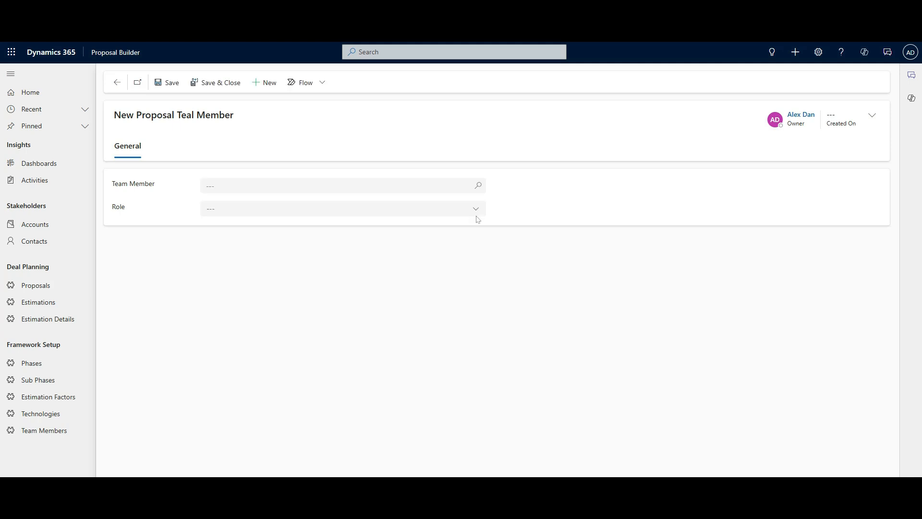
click(478, 186)
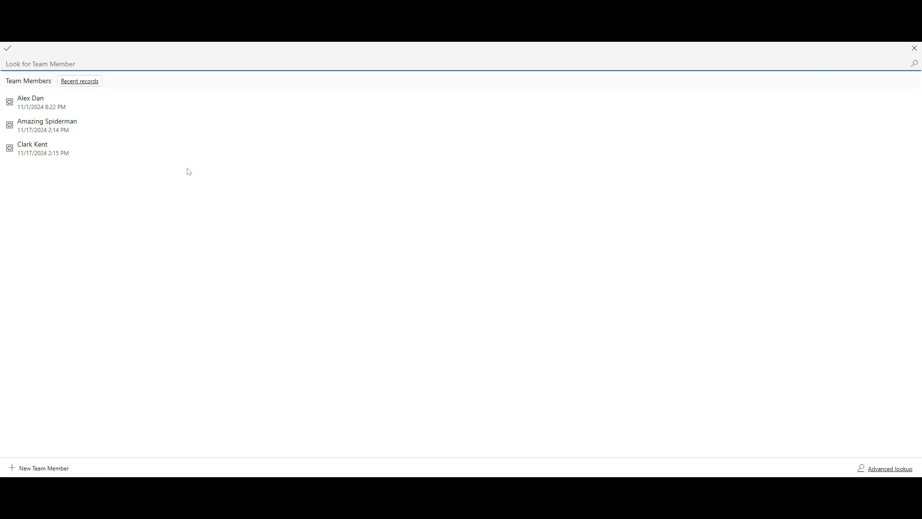
click(47, 124)
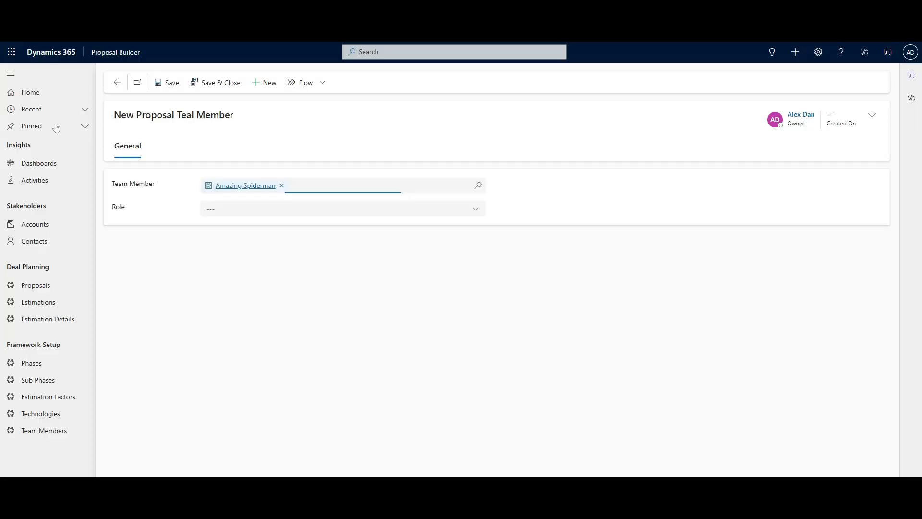
click(475, 212)
click(292, 277)
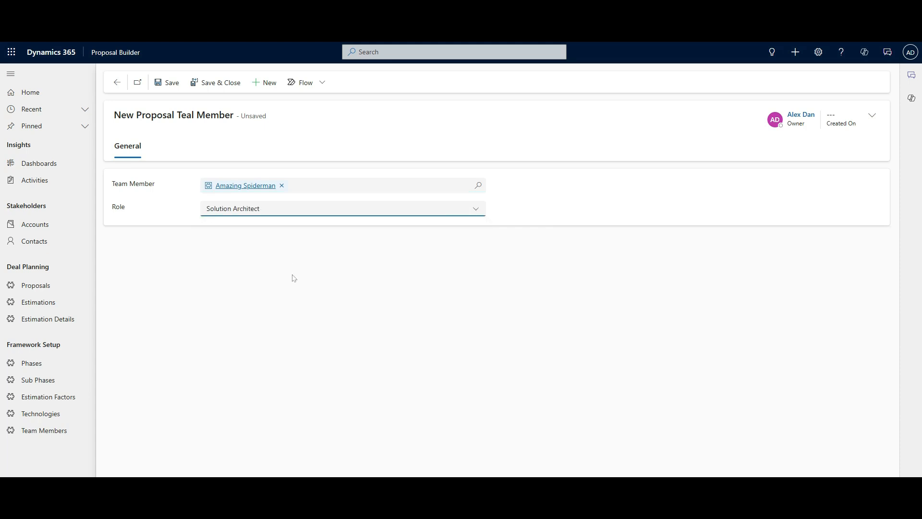
click(219, 83)
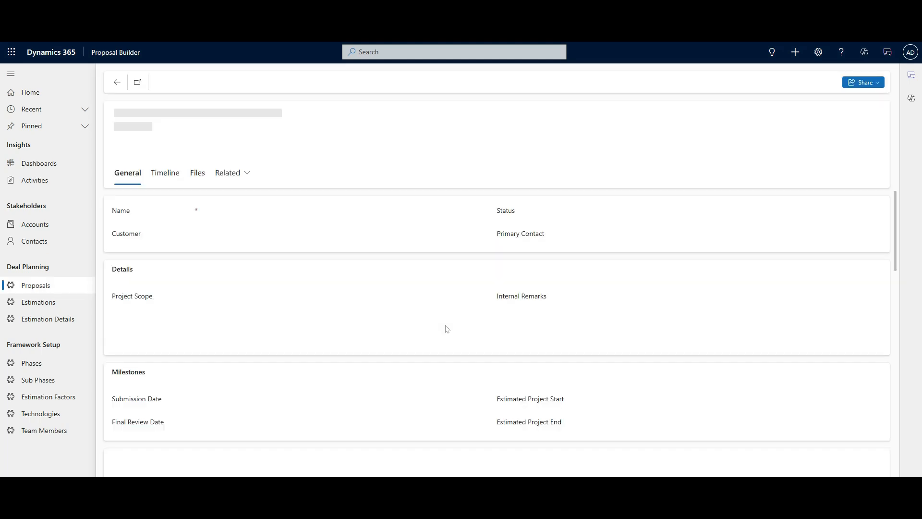
- Start a new Project Team Member record from the proposal's Team Members section
scroll(425, 395, down, 3)
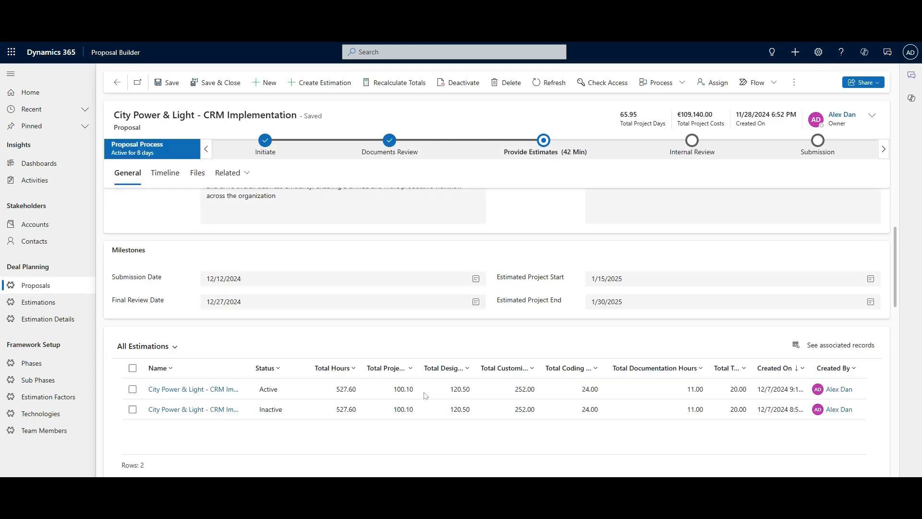
scroll(425, 395, down, 3)
scroll(526, 388, down, 3)
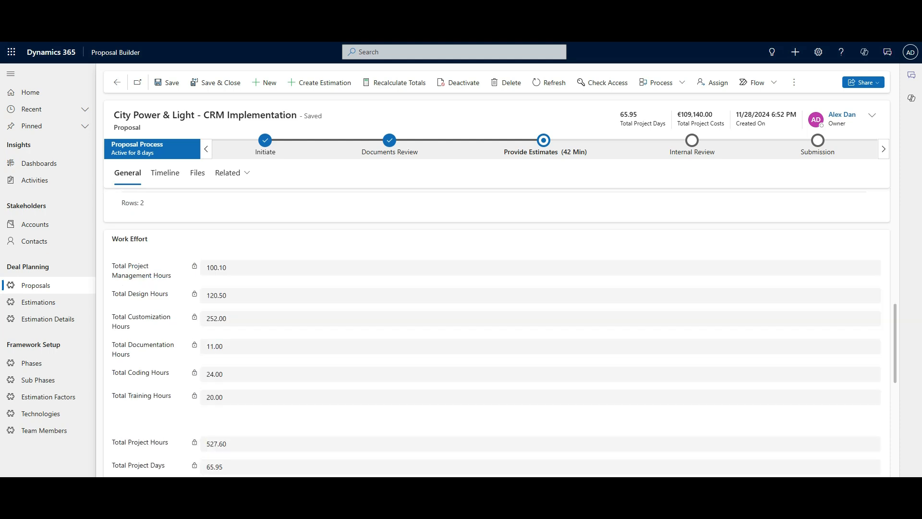
scroll(597, 376, down, 5)
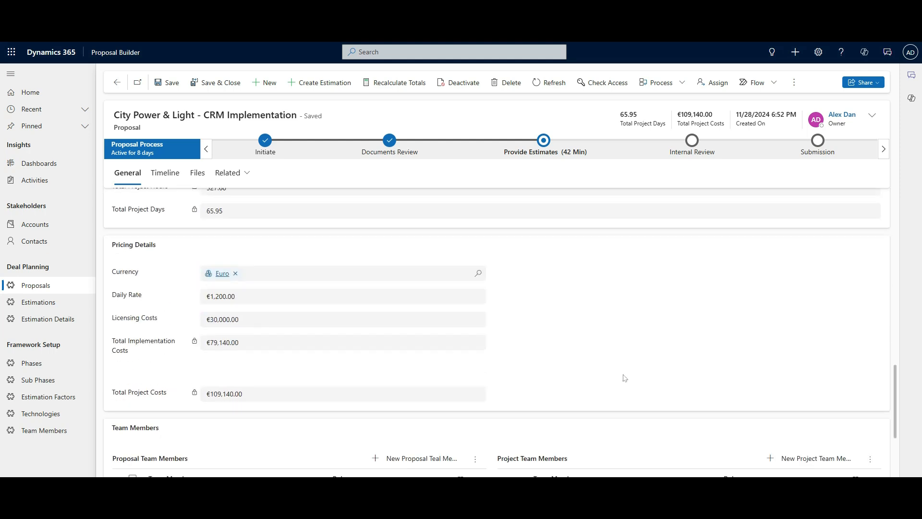
scroll(638, 383, down, 3)
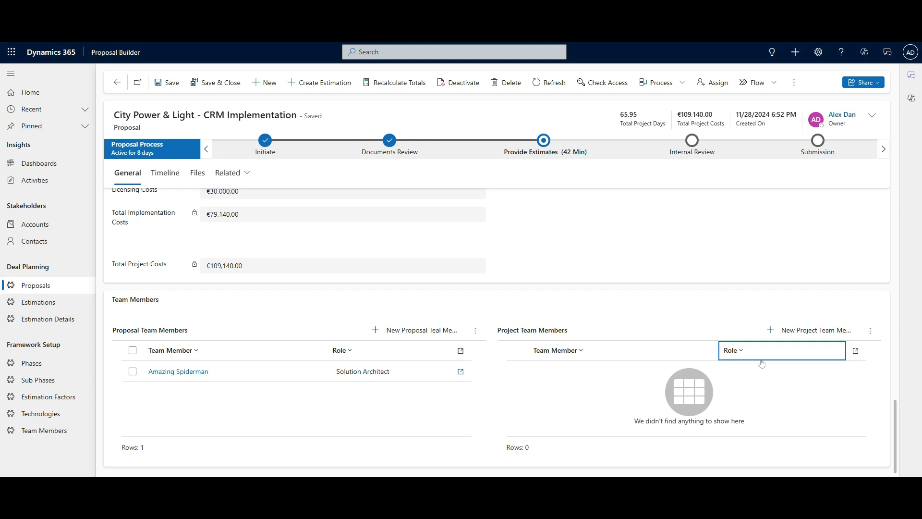
click(805, 332)
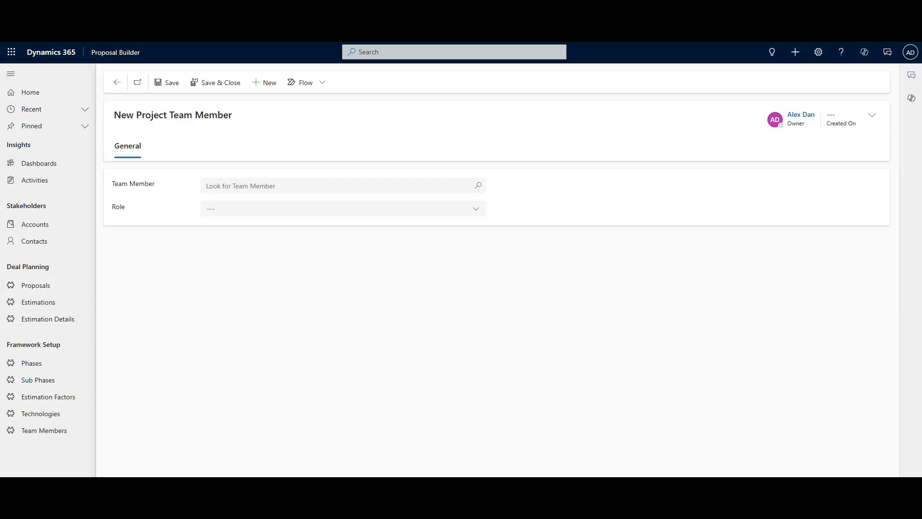
- Assign the recent team member as a Solution Architect project team member and save
click(458, 201)
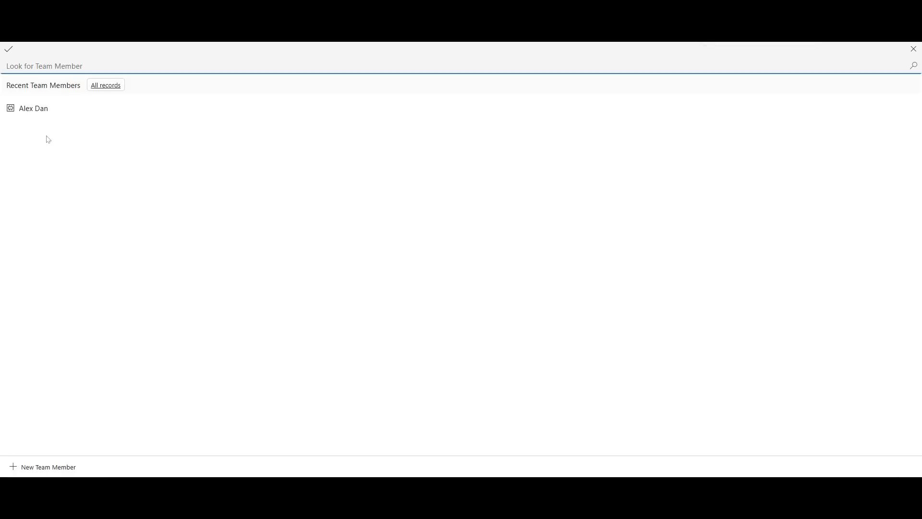
click(39, 110)
click(357, 322)
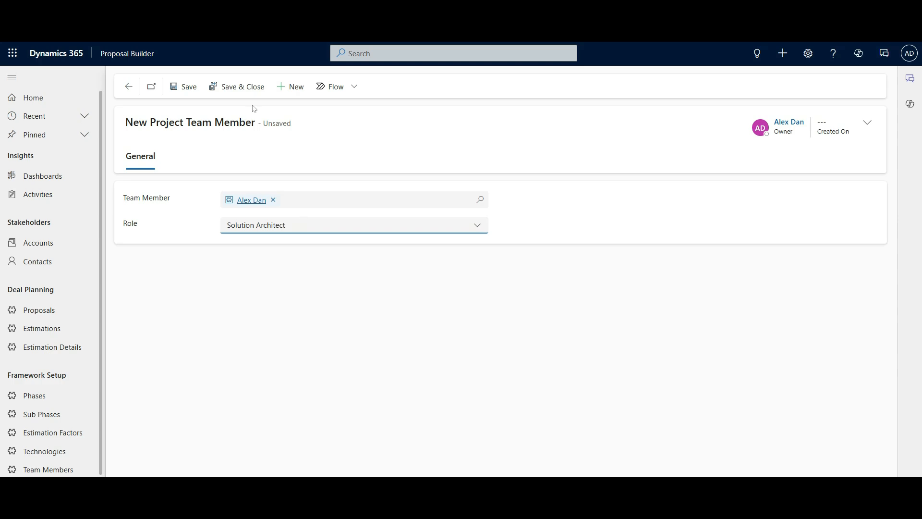
click(245, 87)
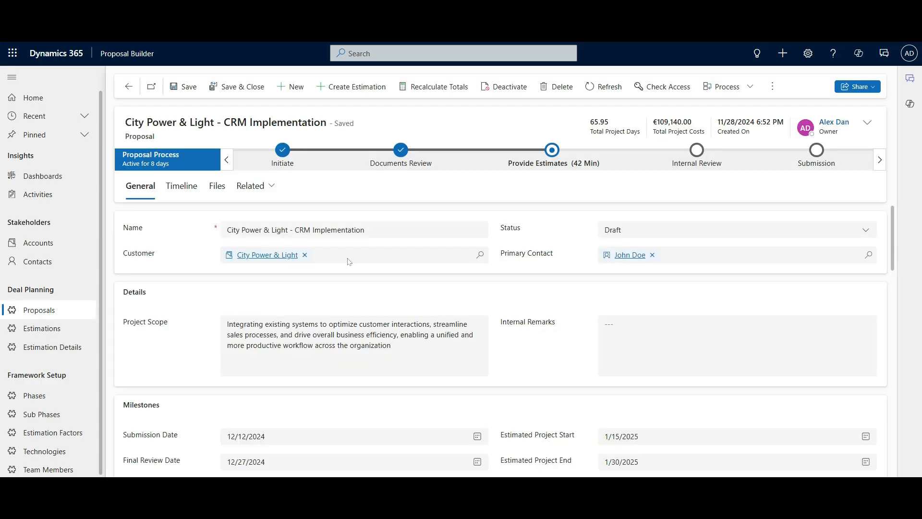
- Scroll through the proposal's estimations, work effort and pricing to review them
scroll(551, 344, down, 15)
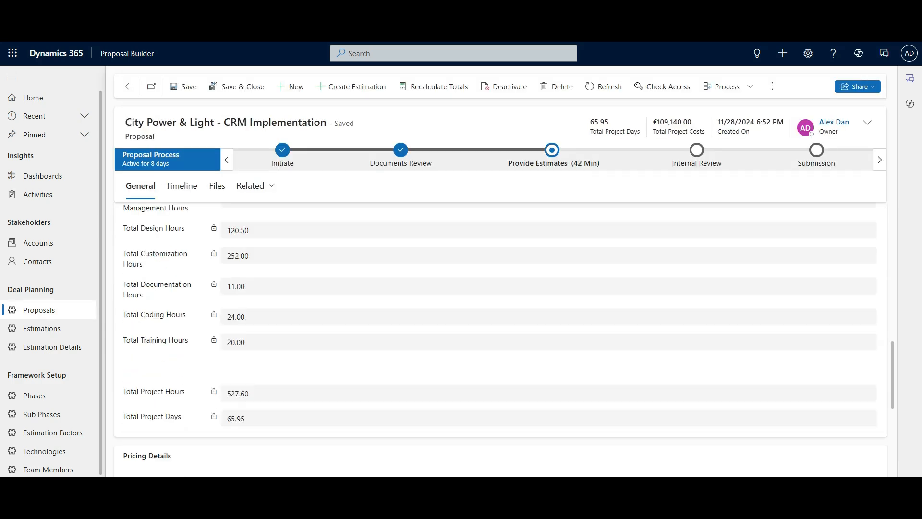
scroll(624, 370, down, 3)
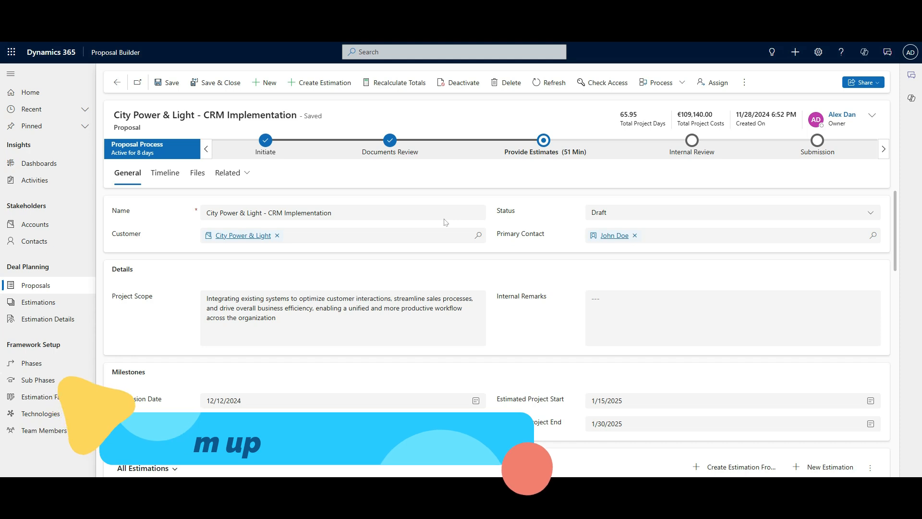
scroll(445, 257, down, 3)
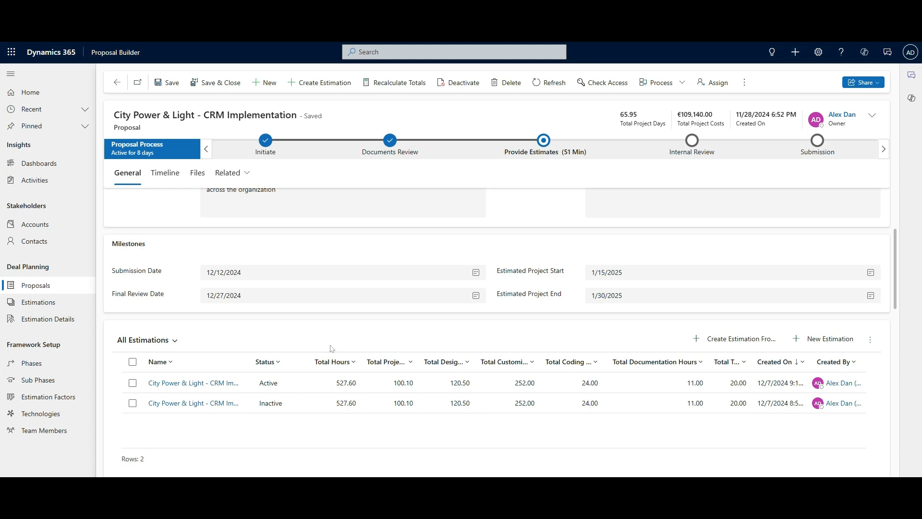
scroll(332, 348, down, 5)
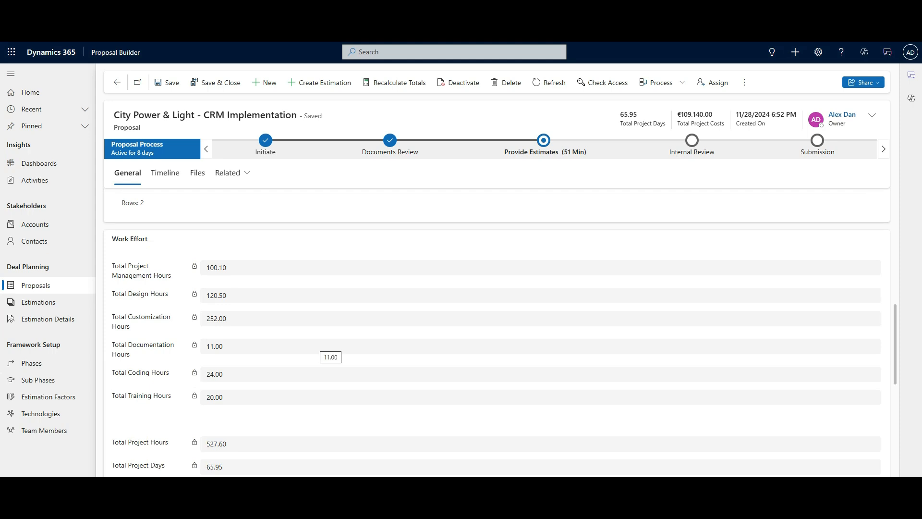
scroll(554, 198, up, 10)
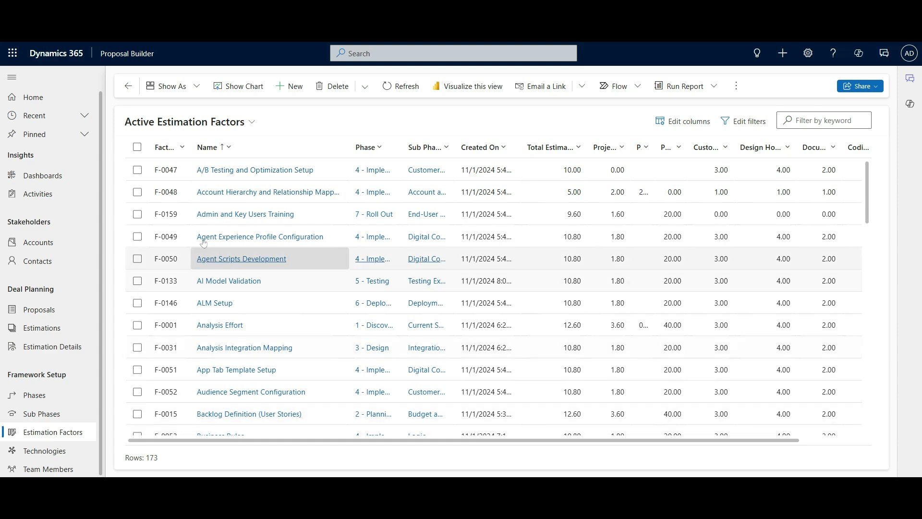
- View the Discovery, Design and Roll Out estimation factors, then show the Phases list
click(219, 126)
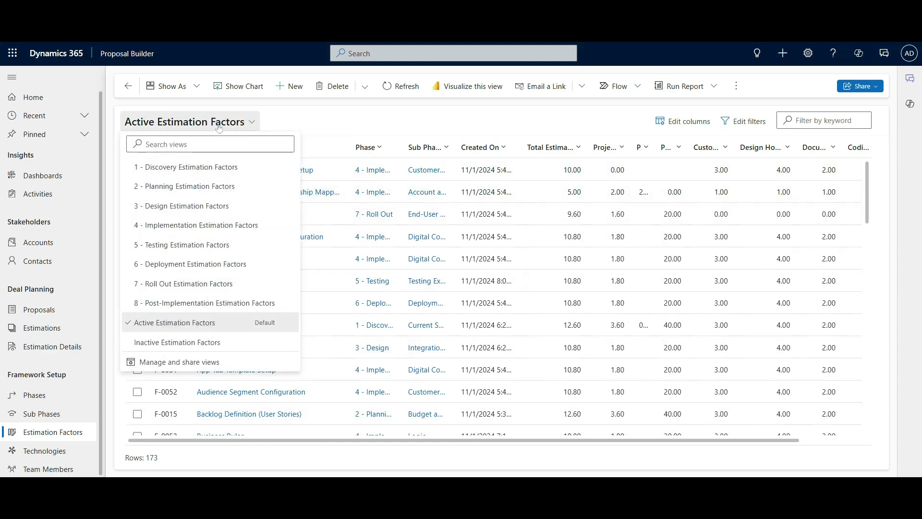
click(283, 166)
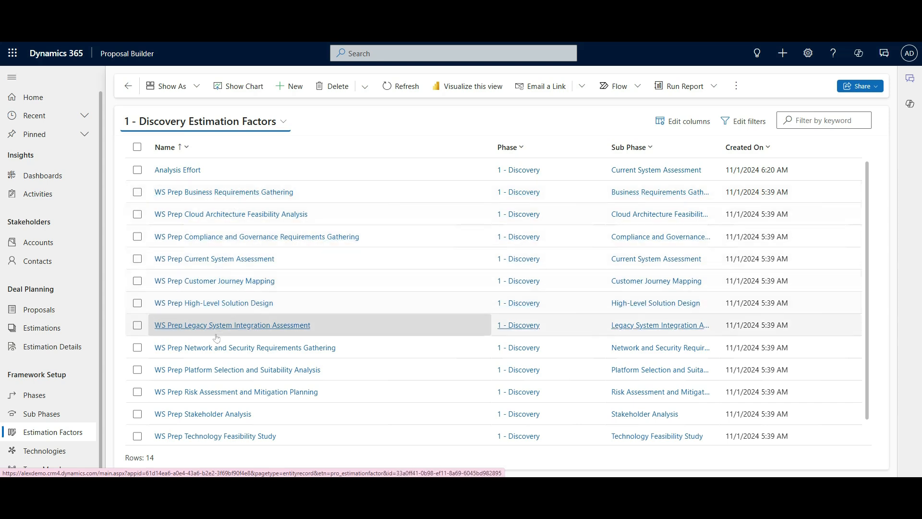
click(253, 123)
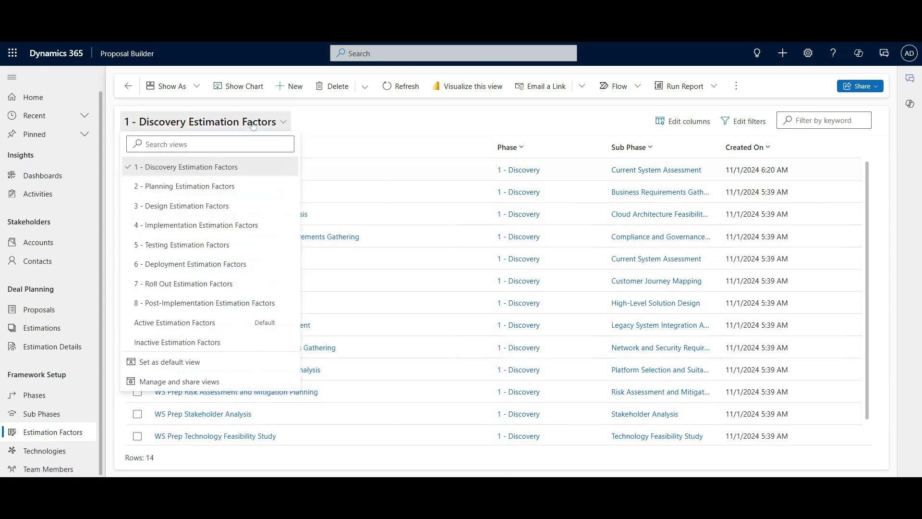
click(217, 206)
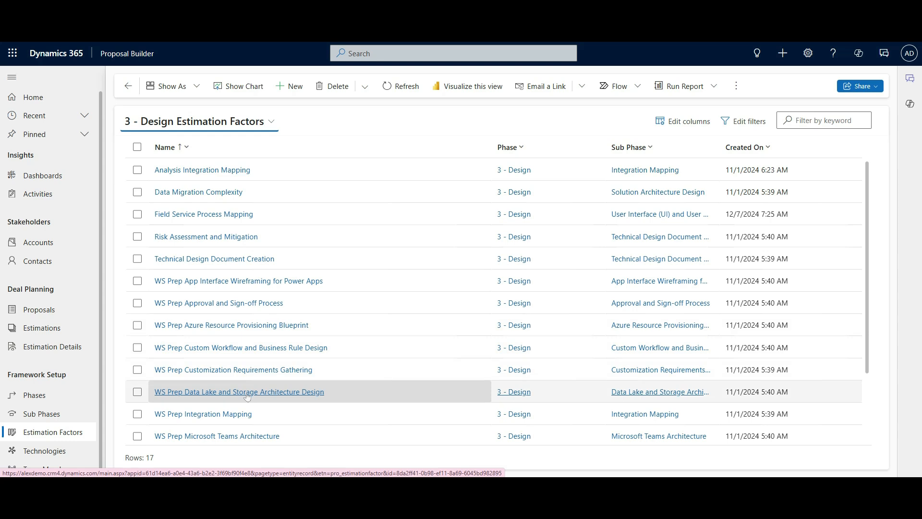
click(246, 124)
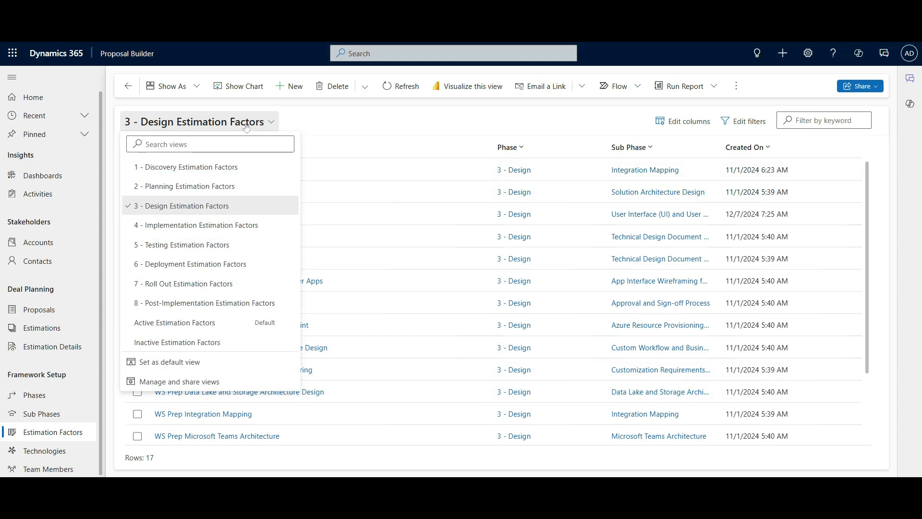
click(202, 288)
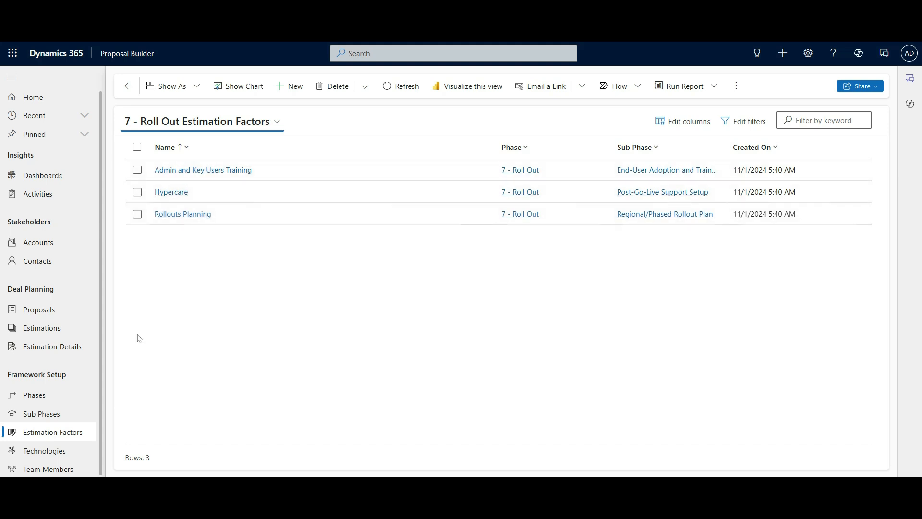
click(65, 400)
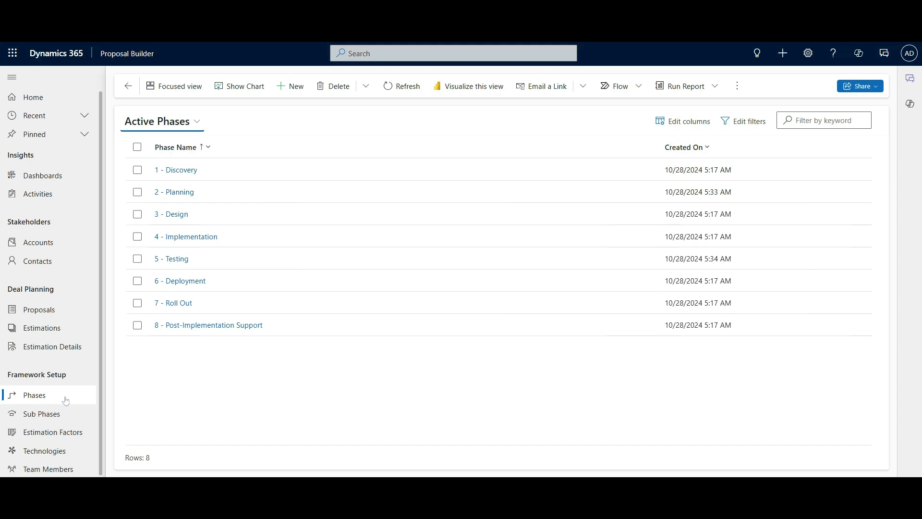
- Filter the full Estimation Factors list by the keyword '*oppo'
click(53, 432)
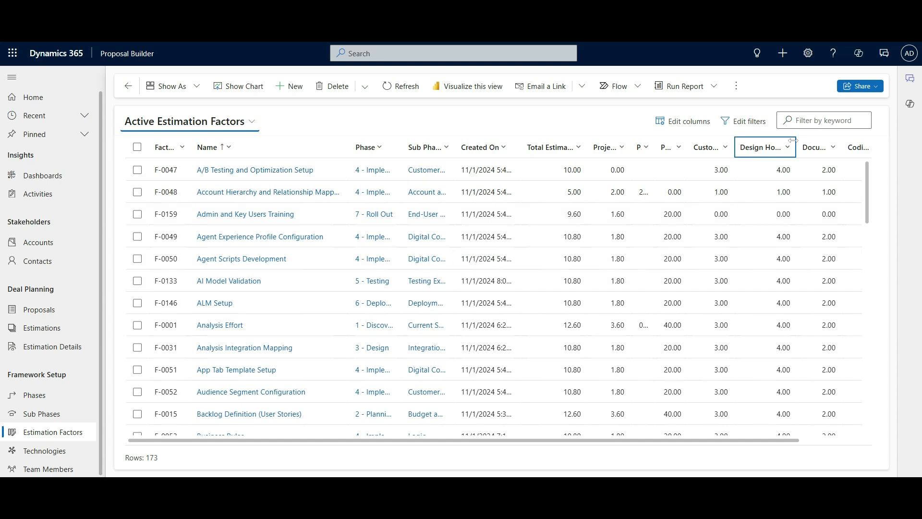
click(816, 120)
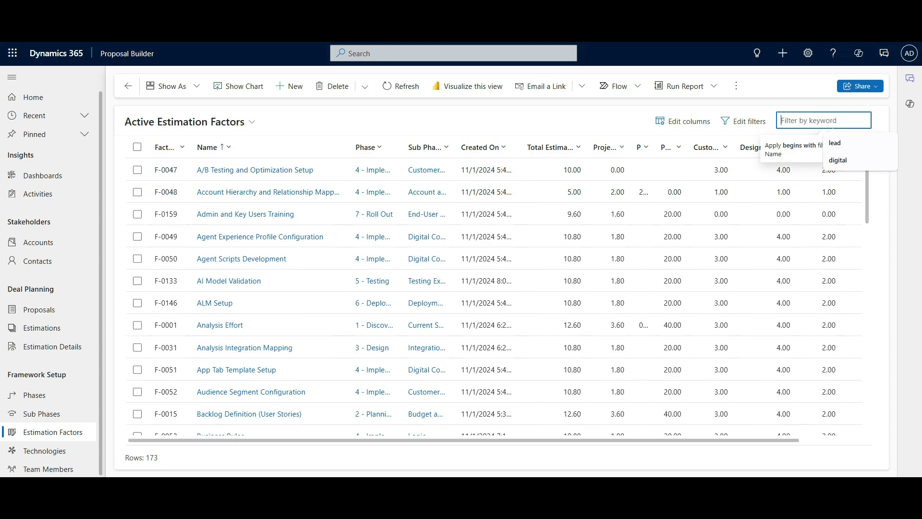
text(*oppo)
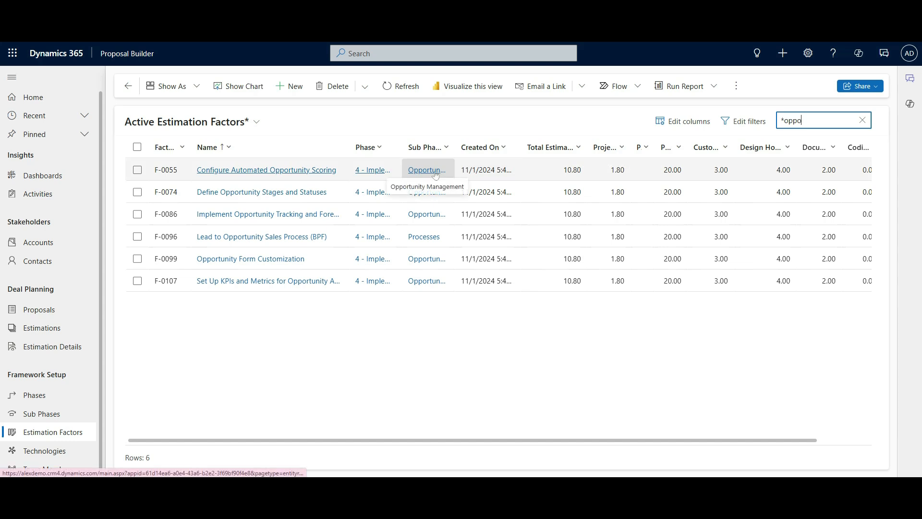
- Open the Opportunity Form Customization estimation factor (F-0099) to check its Dynamics 365 Sales technology
click(279, 263)
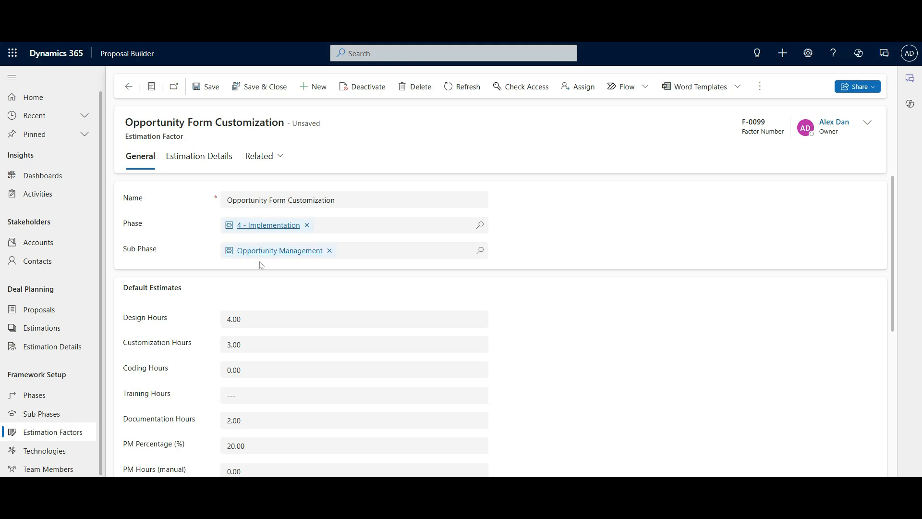
scroll(255, 279, down, 5)
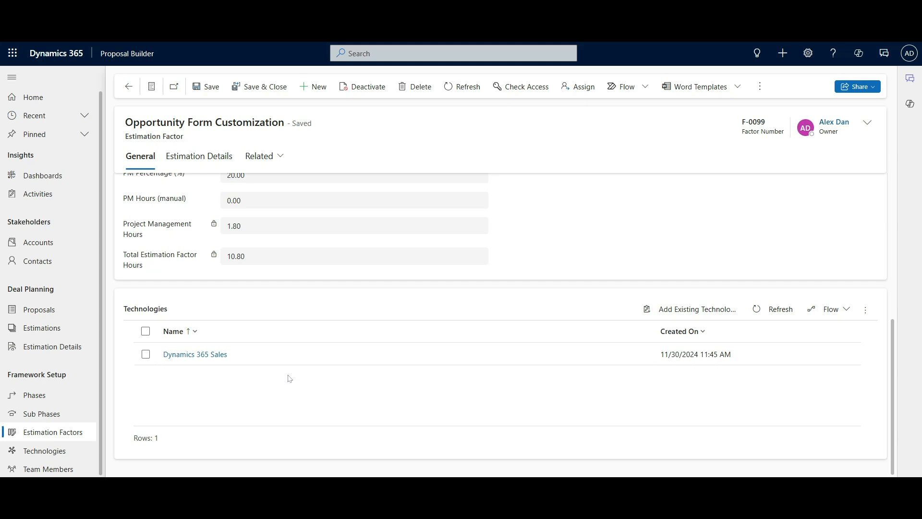
- Review the Technologies list, then show the three Active Team Members with their roles
click(64, 450)
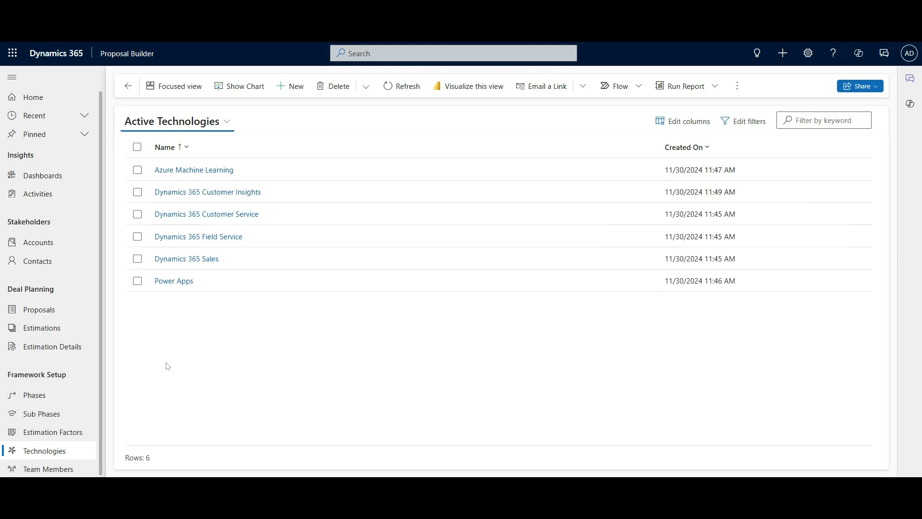
click(54, 469)
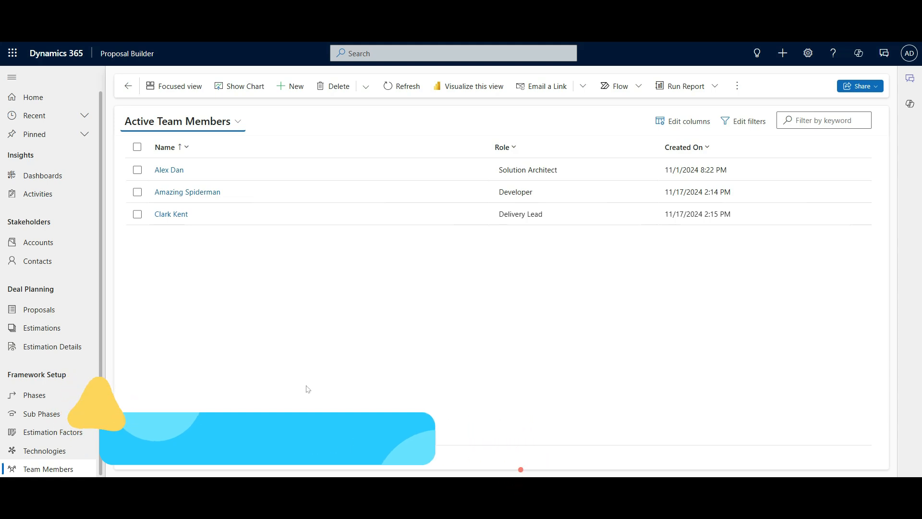
- Open the Developer team member record and scroll through its Proposals subgrid
click(237, 195)
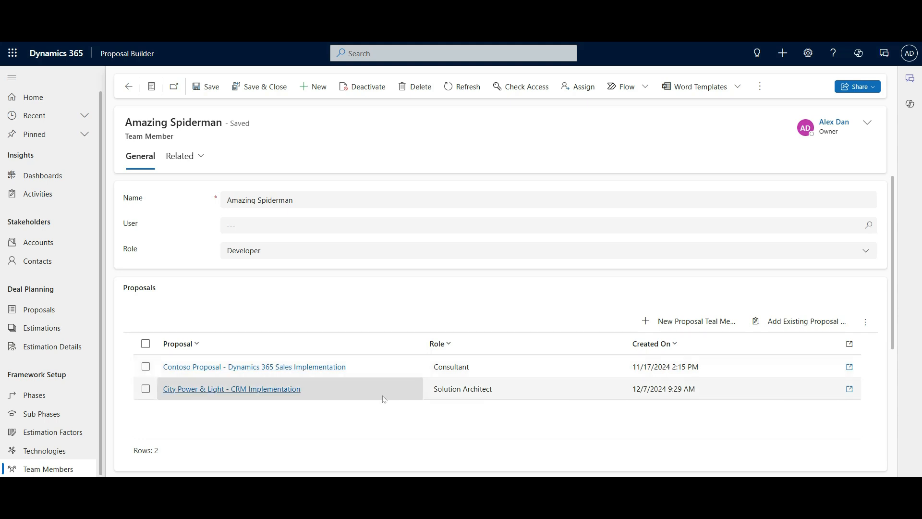
scroll(384, 399, down, 3)
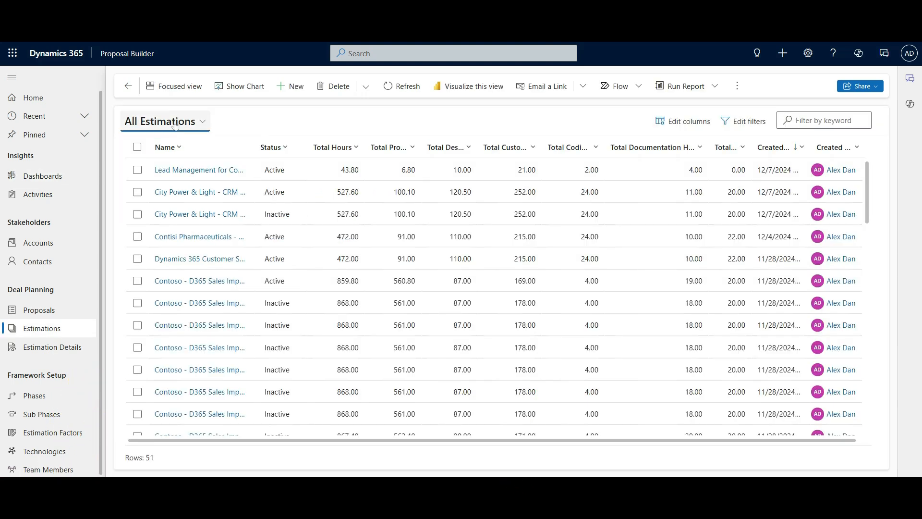
- Show only active estimation templates, then browse Phases and the 4 - Implementation sub phases
click(174, 124)
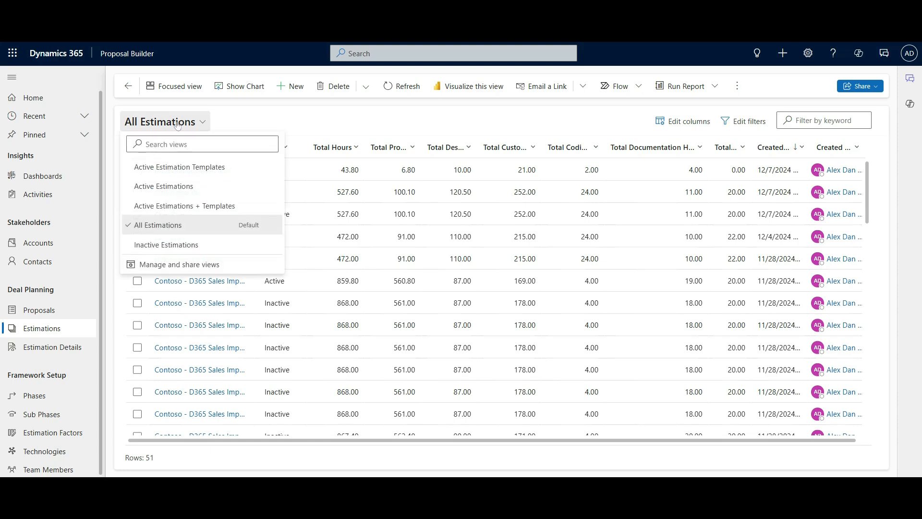
click(167, 166)
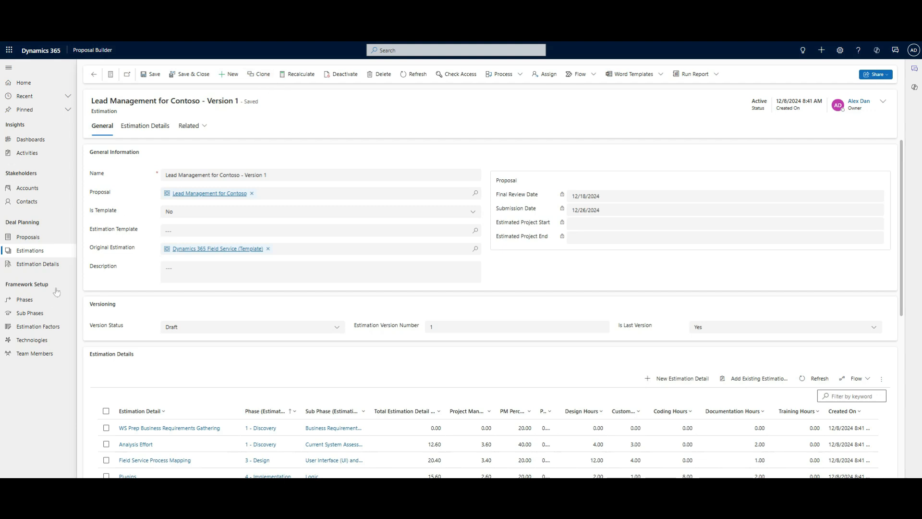
click(34, 304)
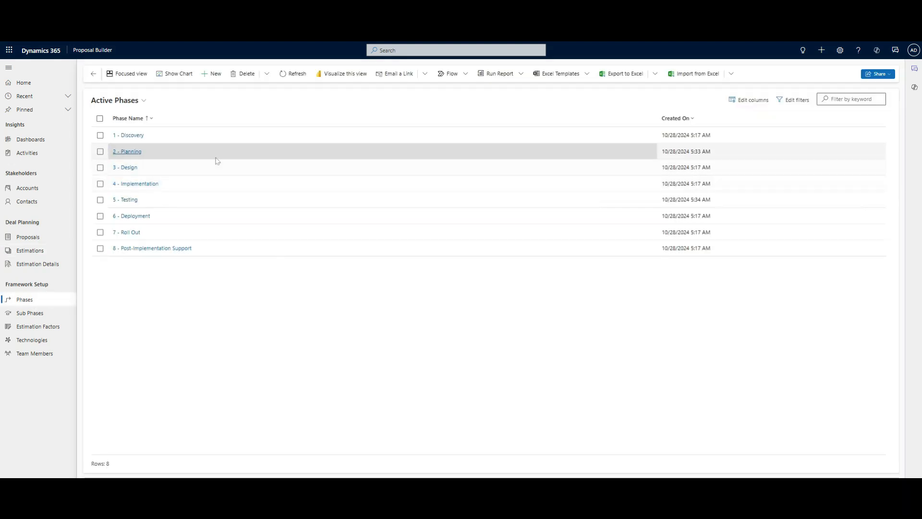
click(30, 312)
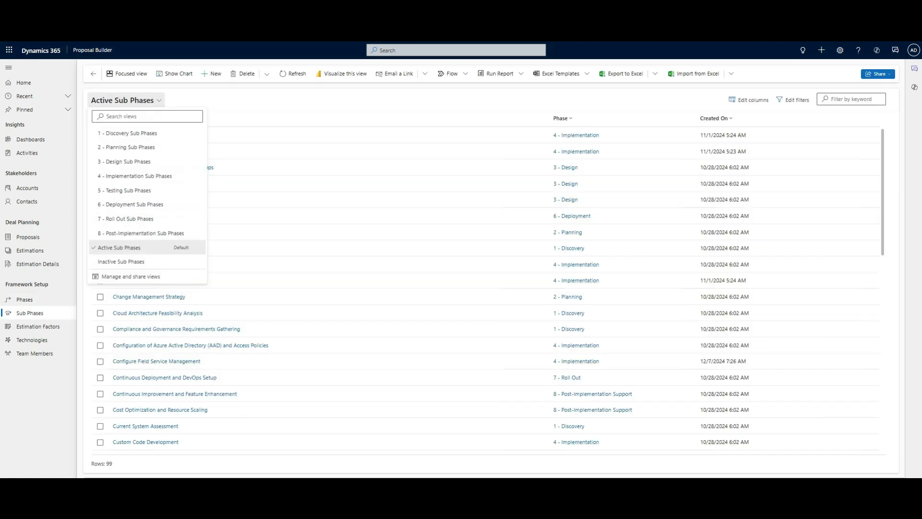
click(135, 176)
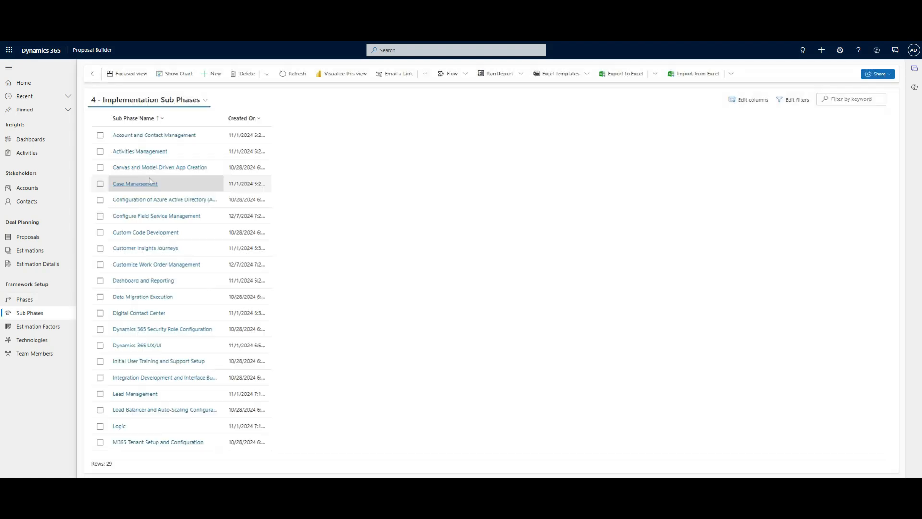
- List the 88 estimation factors in the 4 - Implementation view, then go to Team Members
click(38, 326)
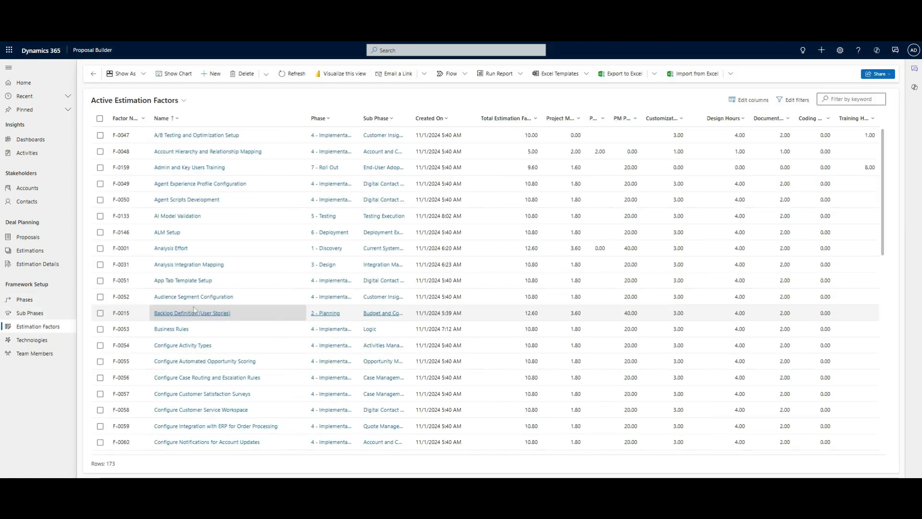
click(177, 101)
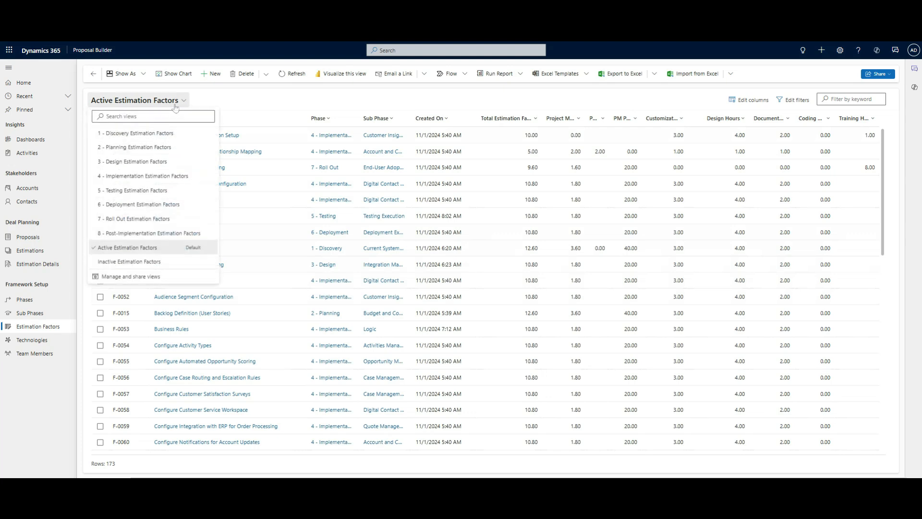
click(167, 175)
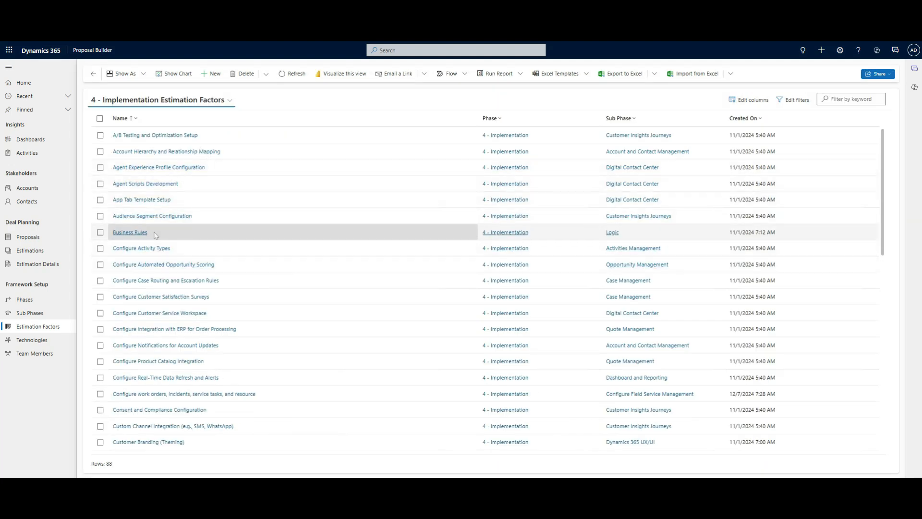
click(57, 354)
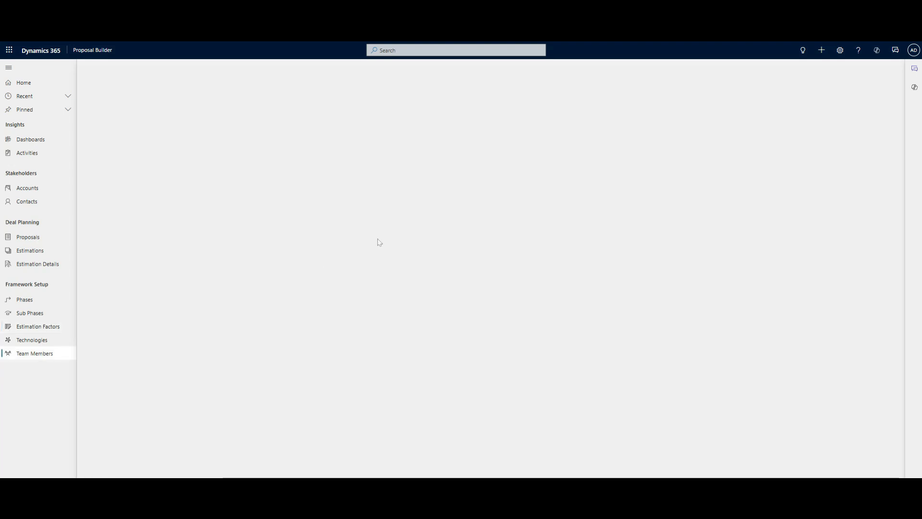